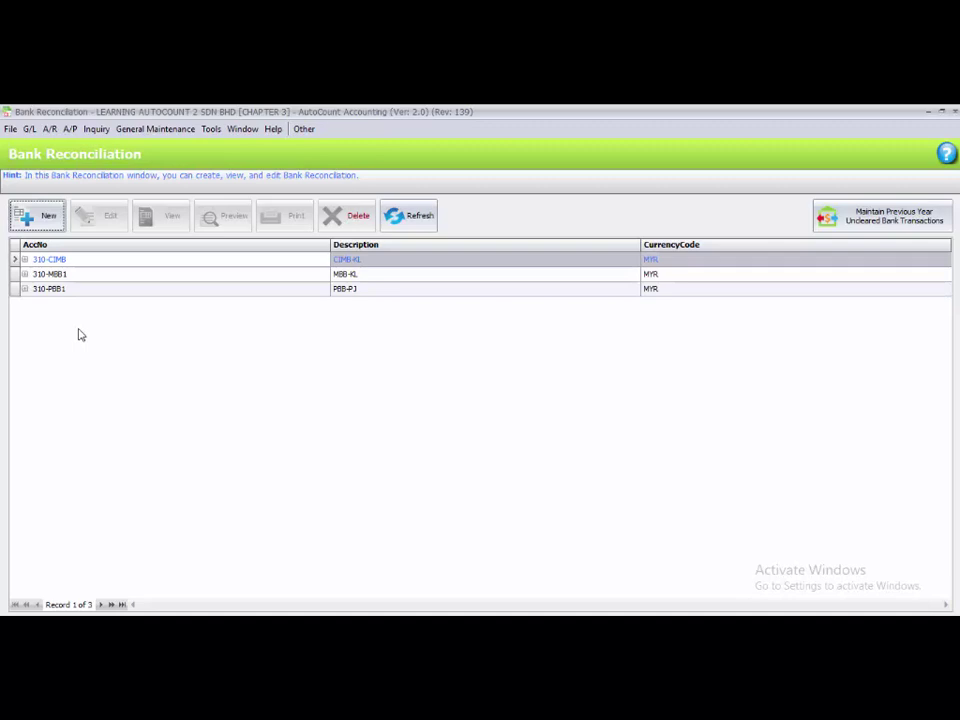
# - Create a new bank reconciliation for the CIMB-KL account with bank statement date 30/04/2020 and maximize its window
pyautogui.click(86, 263)
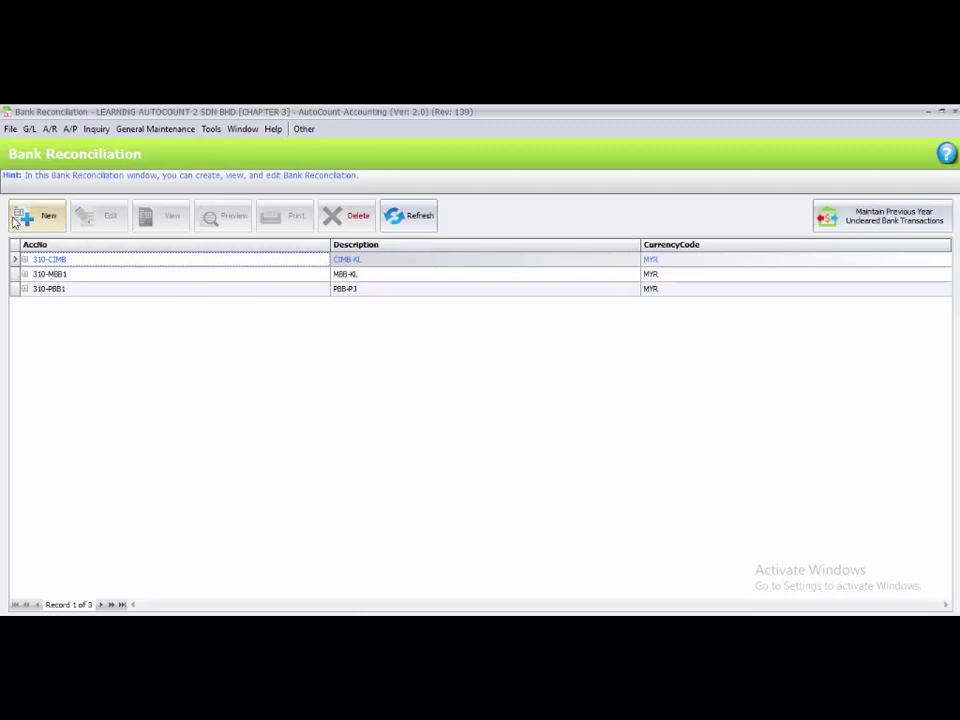
pyautogui.click(42, 222)
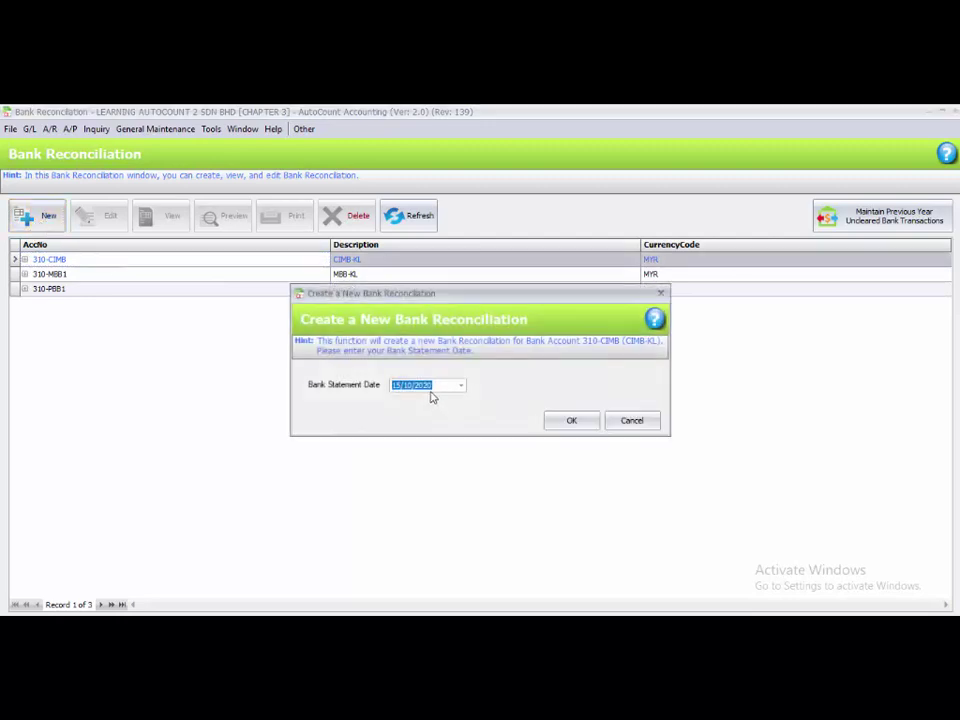
pyautogui.write('3004')
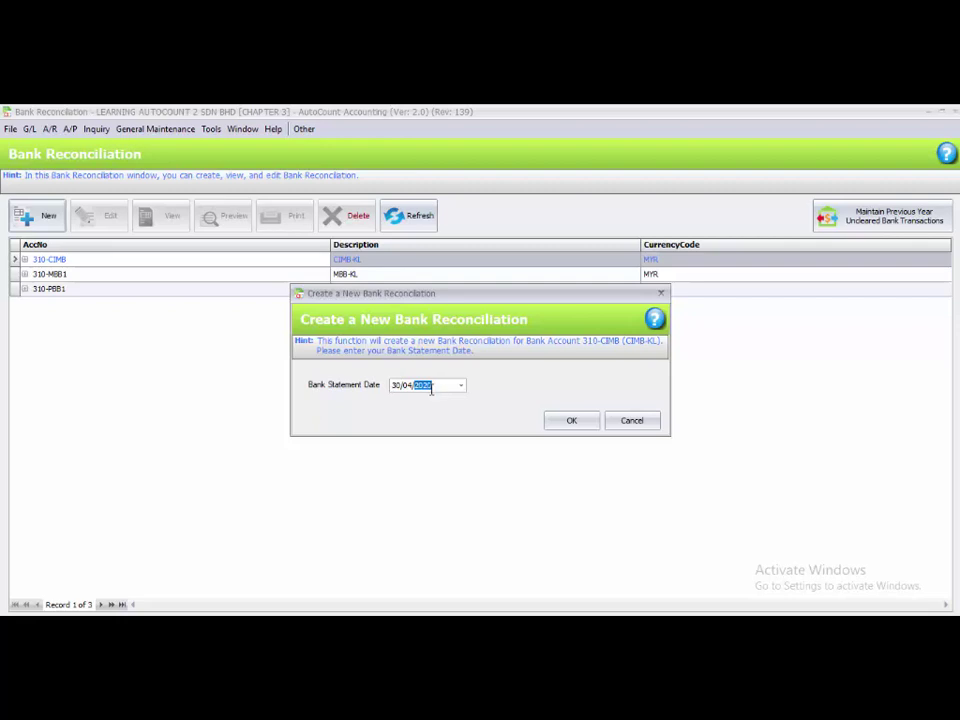
pyautogui.click(567, 424)
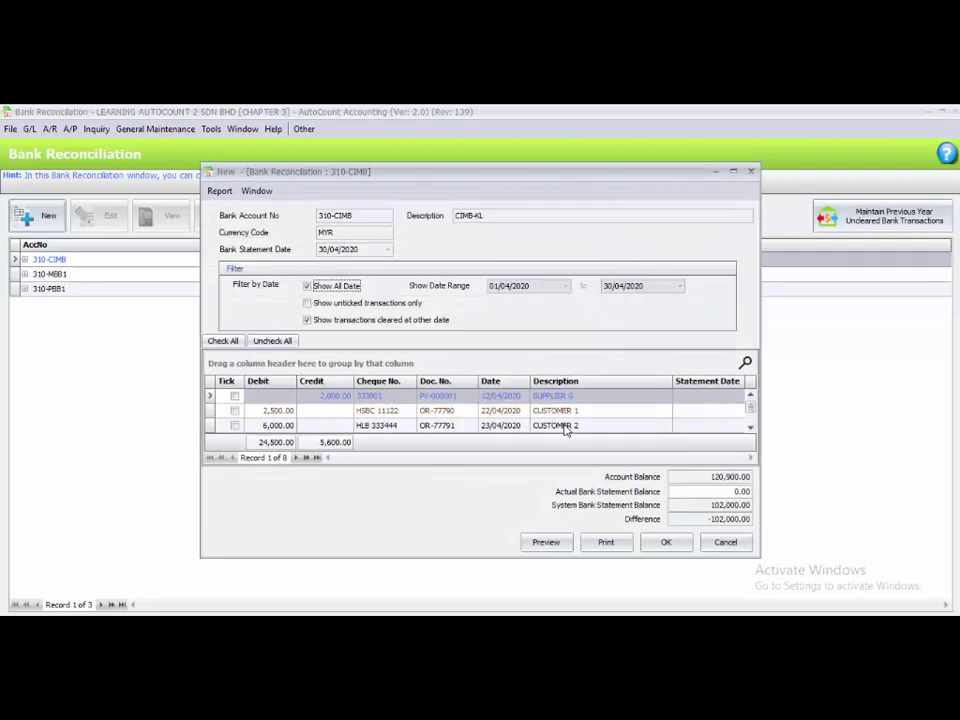
pyautogui.click(735, 174)
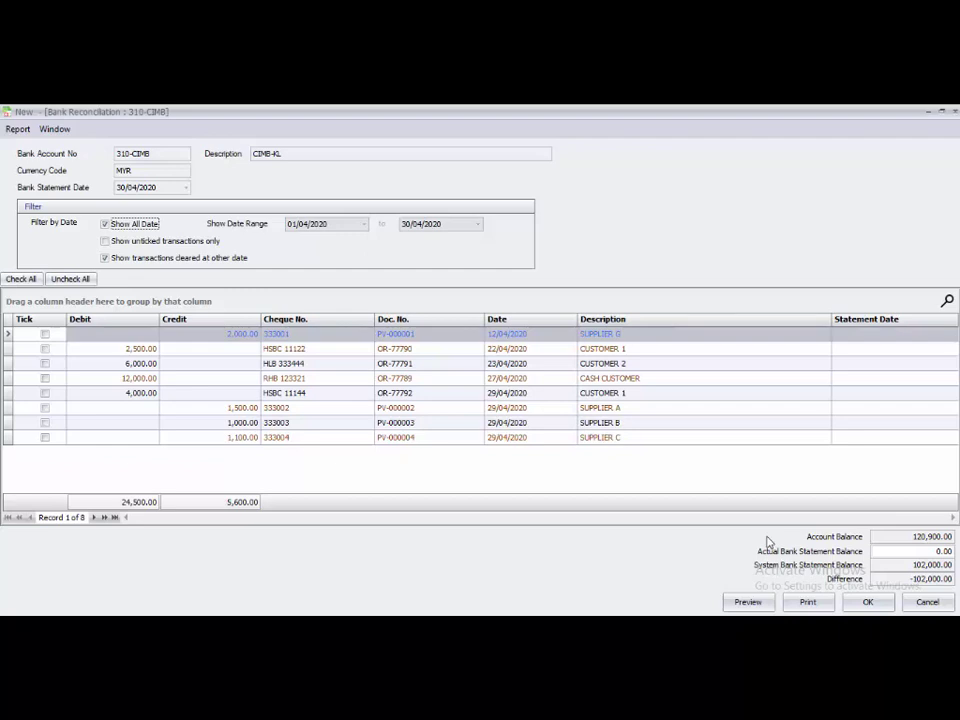
# - Set the actual bank statement balance of the new reconciliation to 107,500.00
pyautogui.click(931, 552)
pyautogui.doubleClick(931, 552)
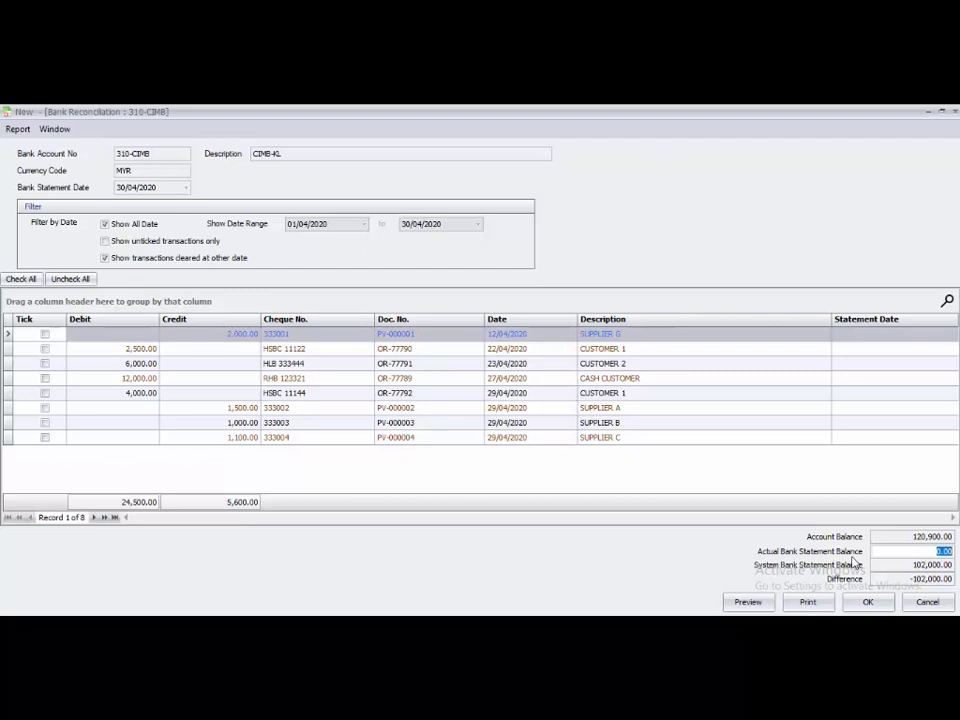
pyautogui.write('107500')
pyautogui.press('Tab')
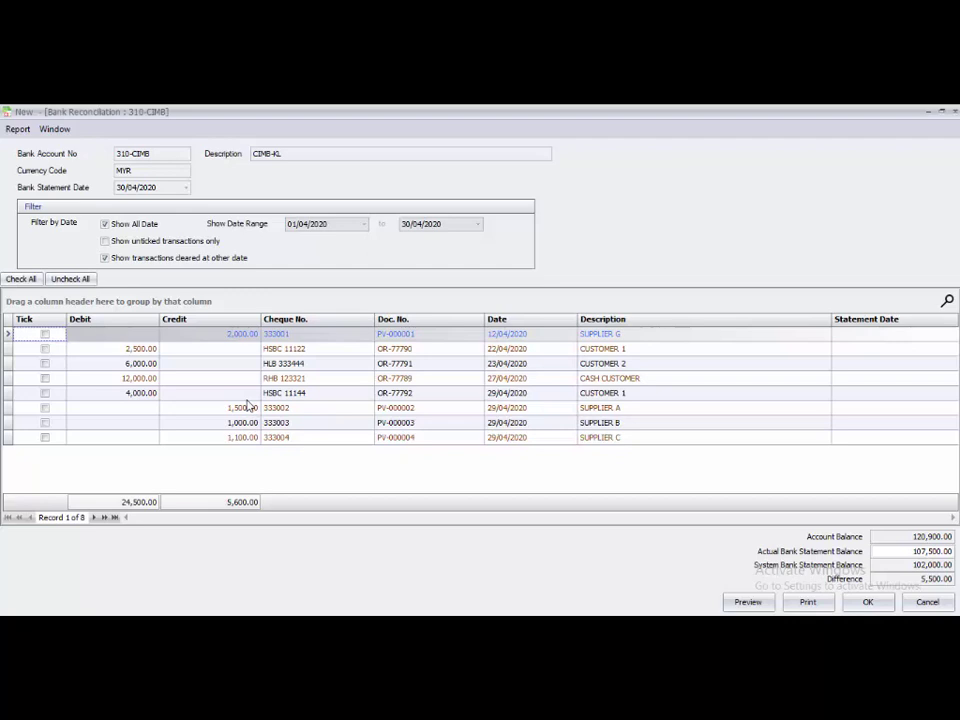
# - Tick the SUPPLIER G 2,000.00, CUSTOMER 1 2,500.00, CUSTOMER 2 6,000.00 and SUPPLIER B 1,000.00 transactions as cleared and save the reconciliation
pyautogui.click(200, 338)
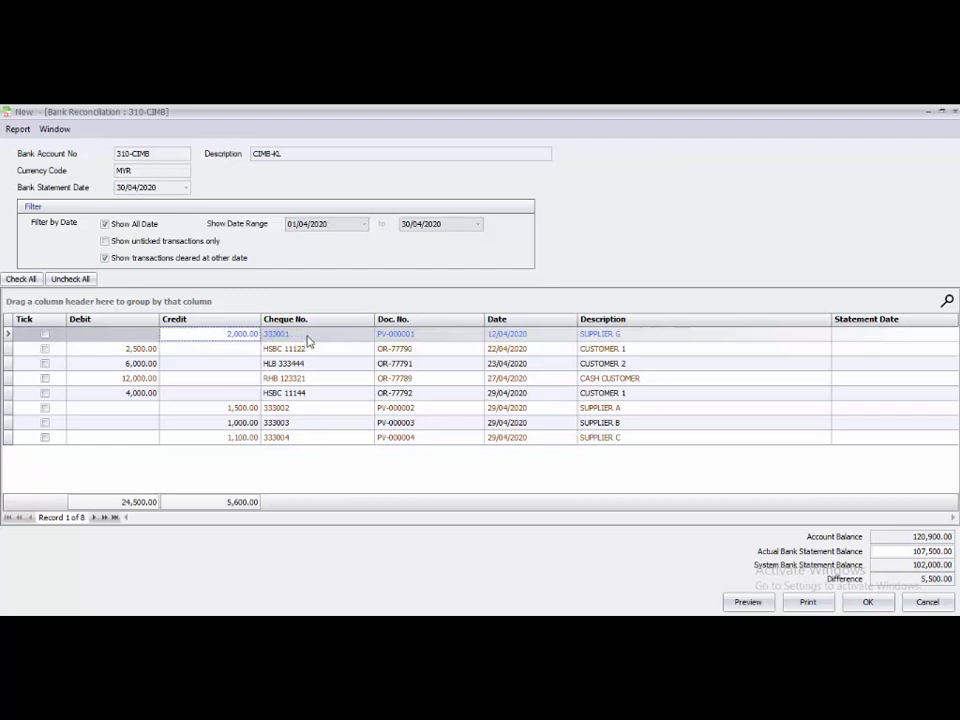
pyautogui.click(44, 337)
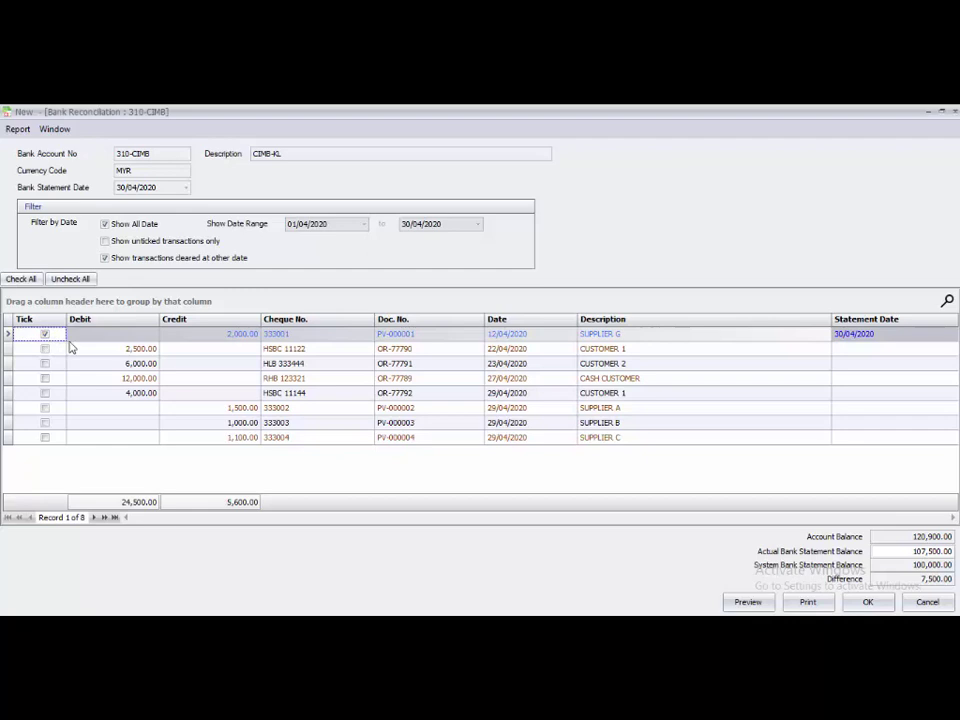
pyautogui.click(124, 347)
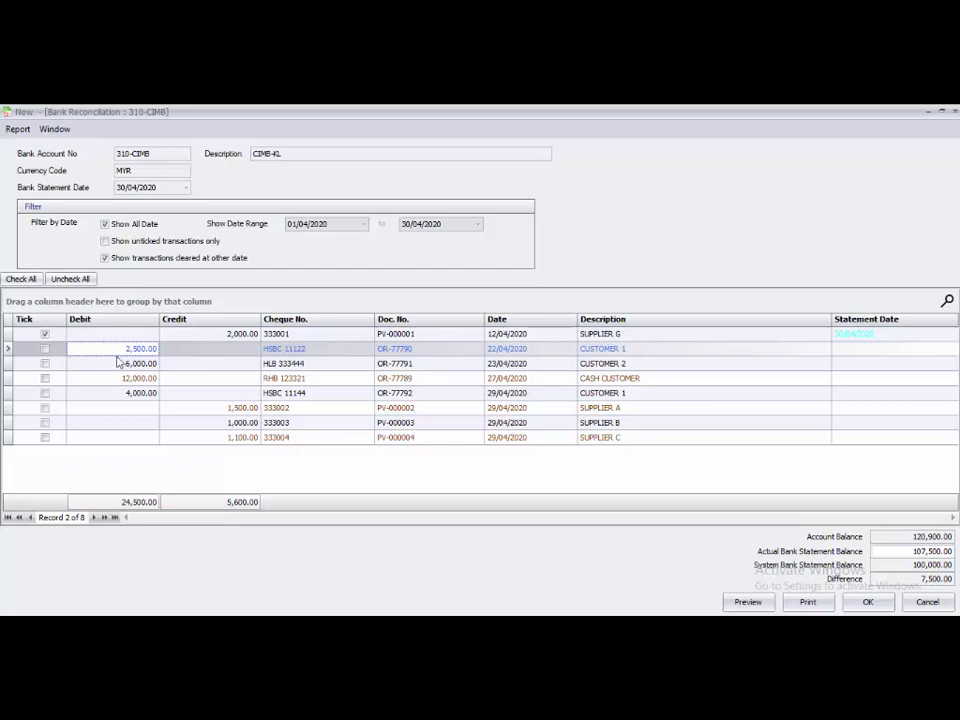
pyautogui.click(44, 349)
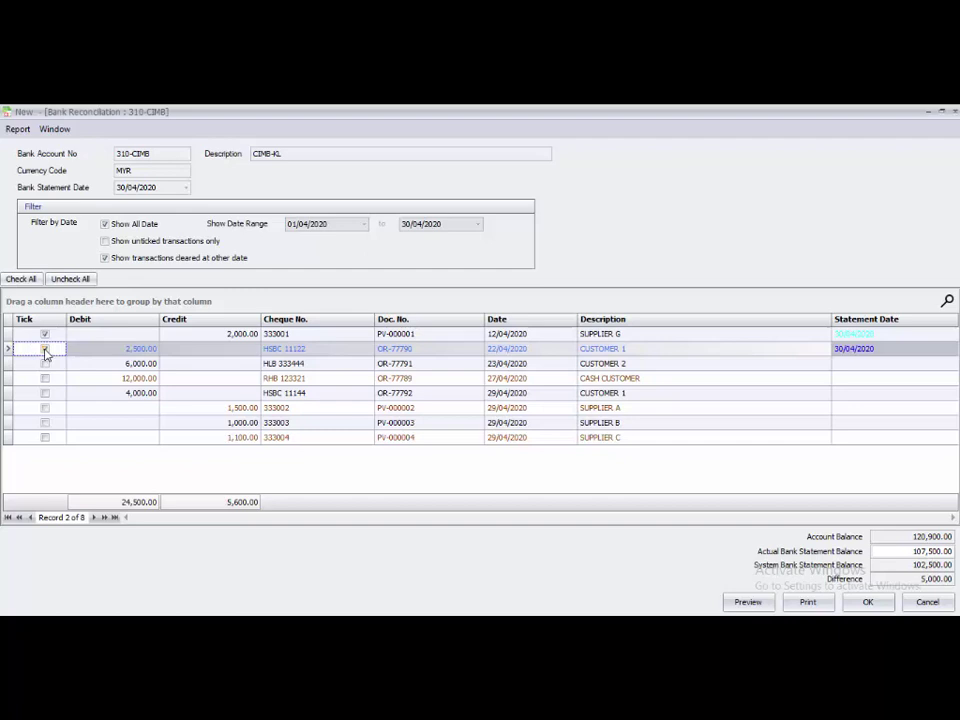
pyautogui.click(104, 366)
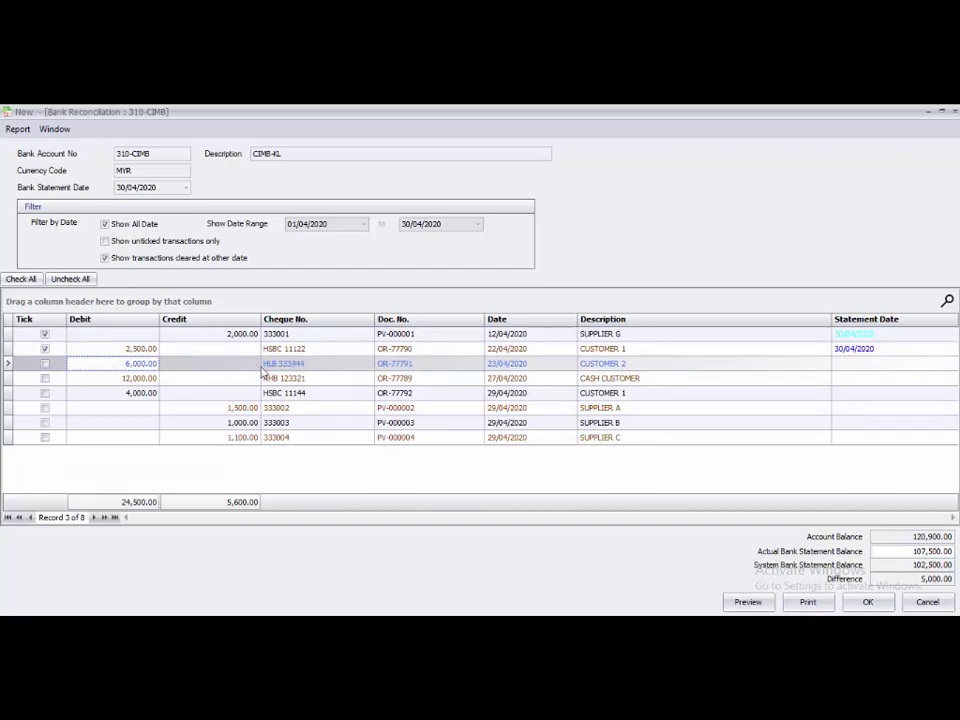
pyautogui.click(45, 365)
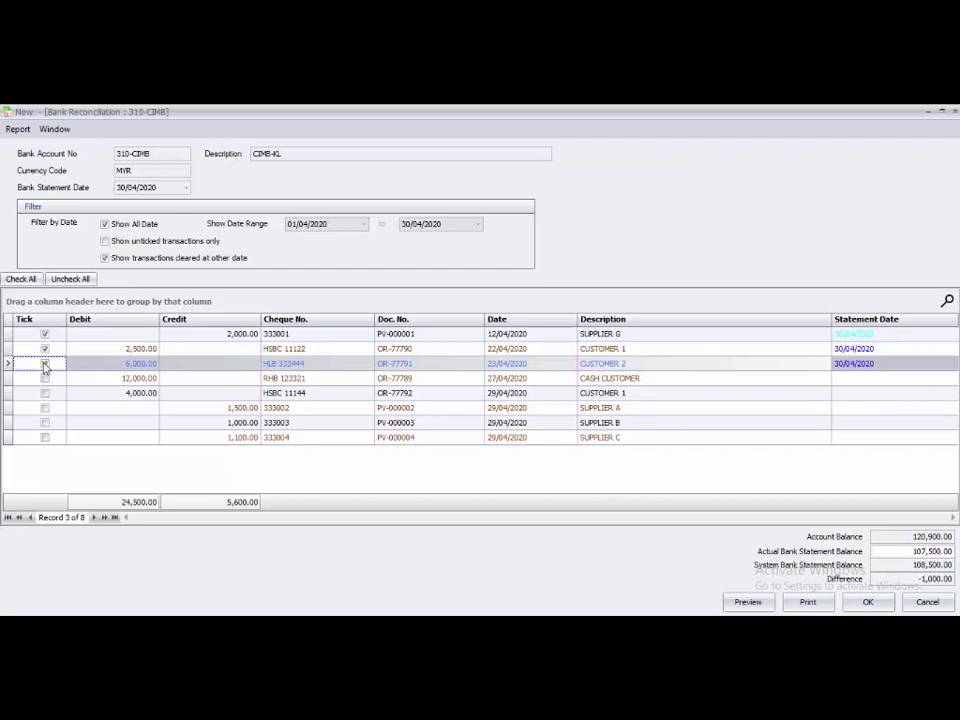
pyautogui.click(222, 437)
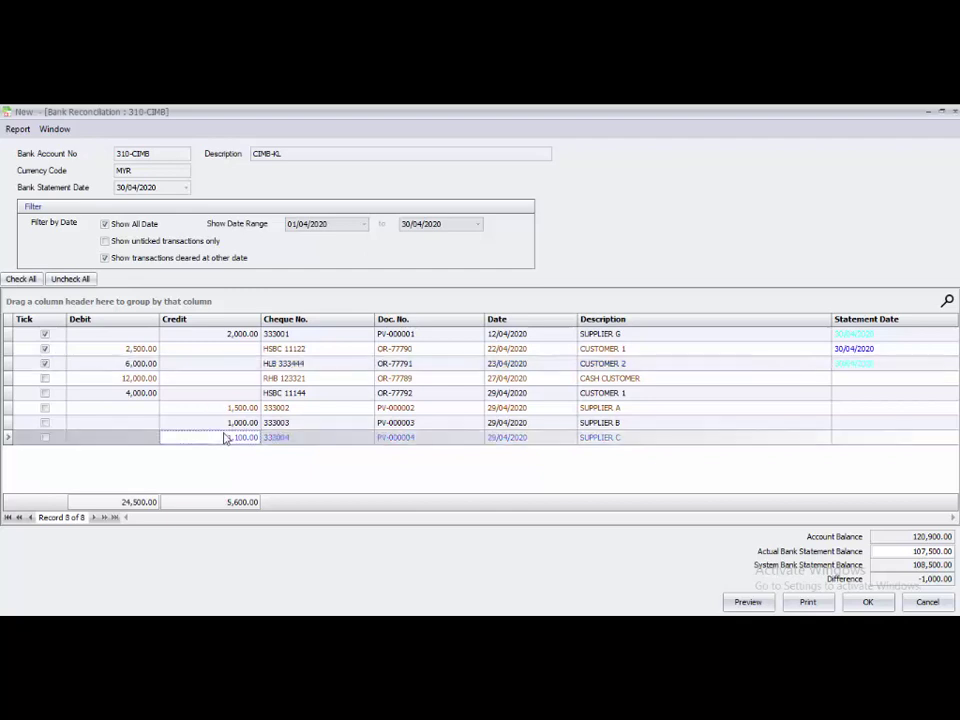
pyautogui.click(286, 424)
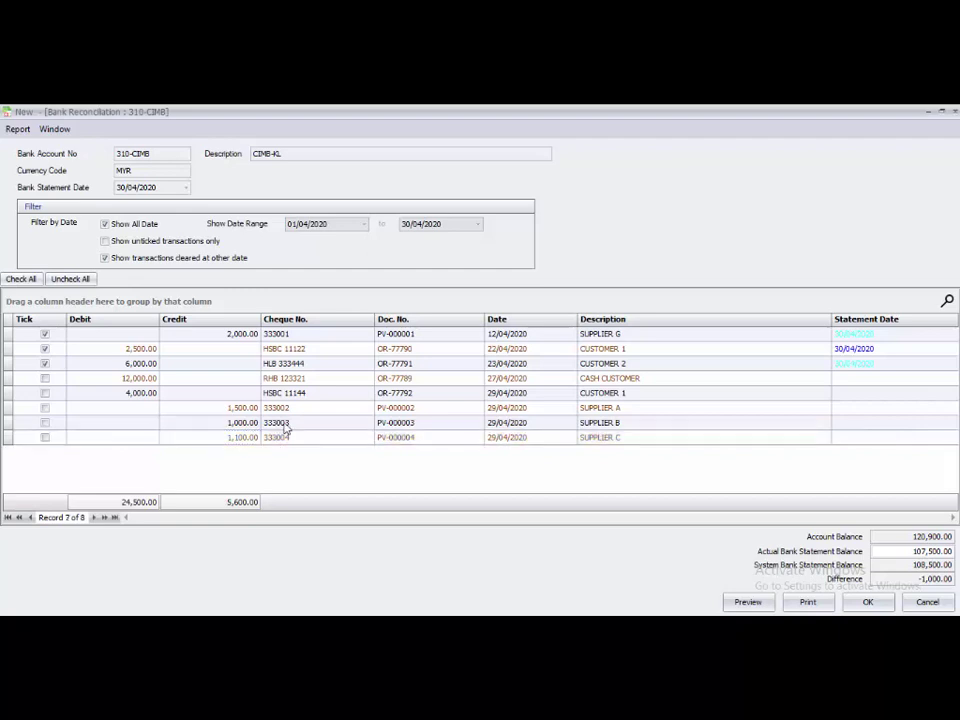
pyautogui.click(44, 425)
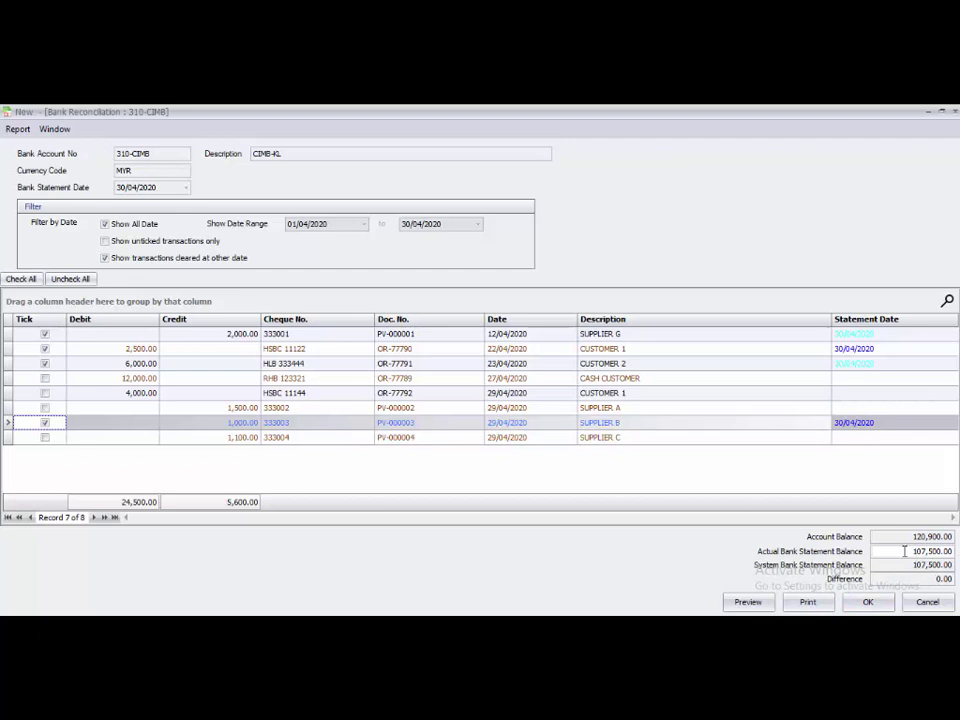
pyautogui.click(864, 601)
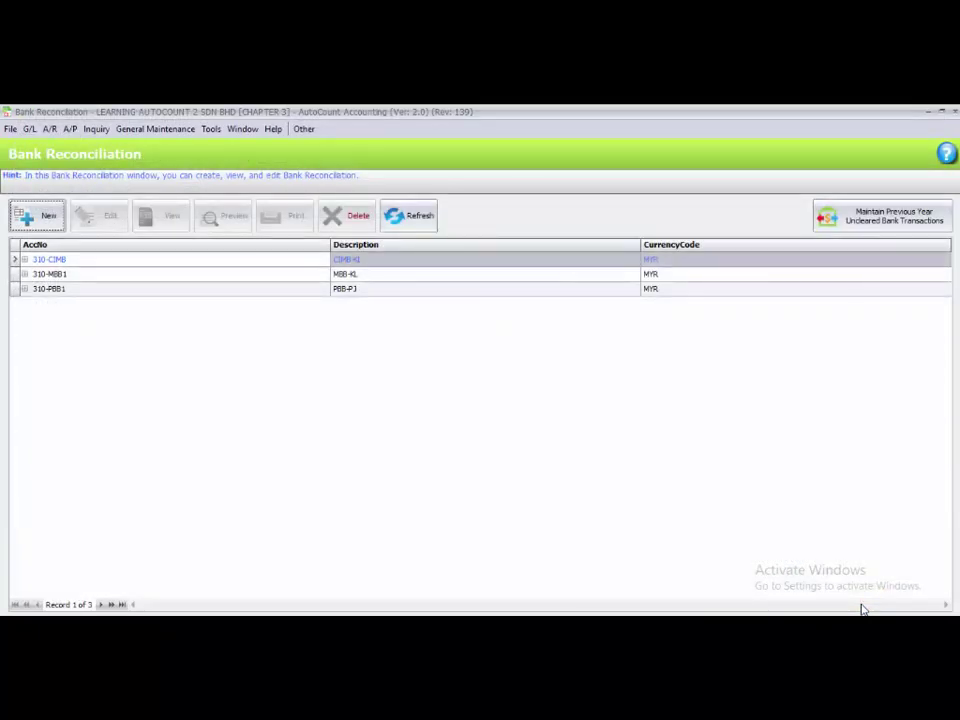
# - Refresh the reconciliation list, check the report types offered for previewing the CIMB-KL reconciliation of 30/04/2020, and close Bank Reconciliation
pyautogui.click(143, 345)
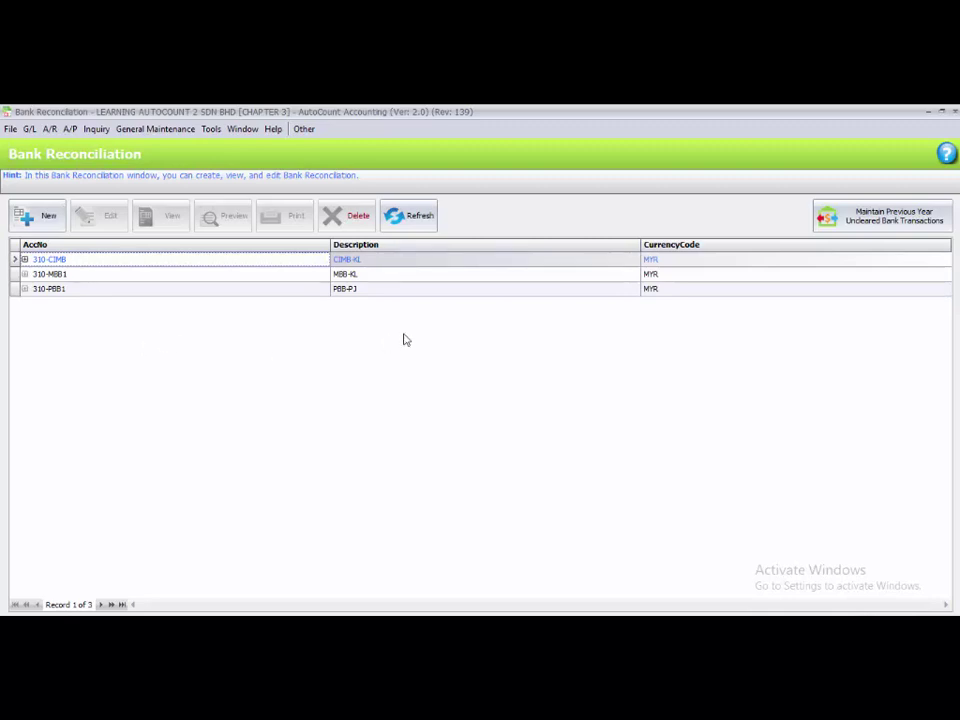
pyautogui.click(421, 222)
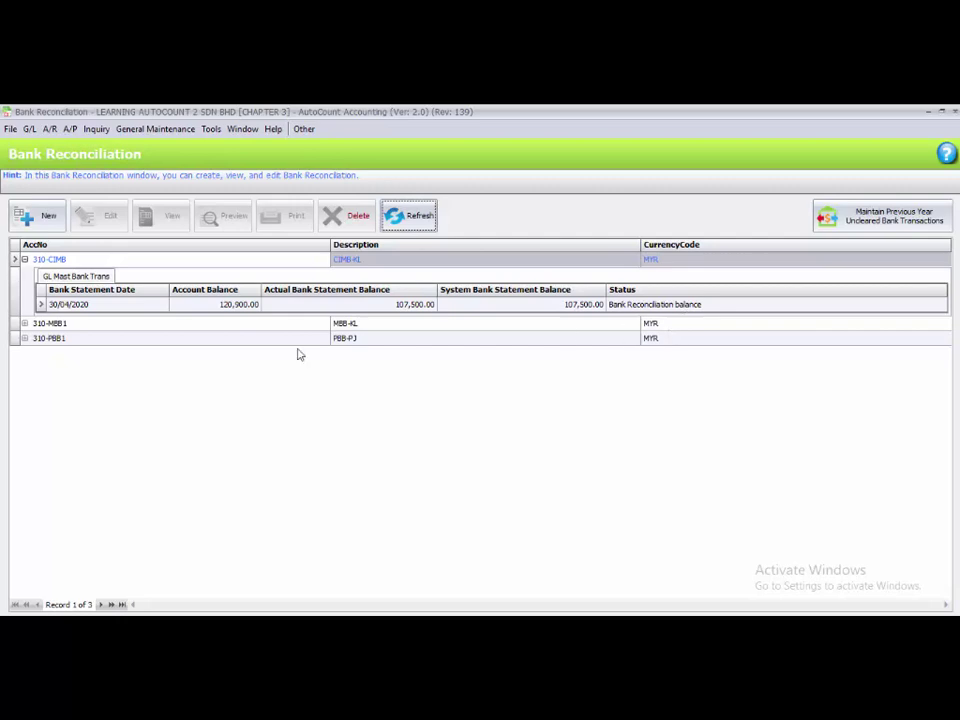
pyautogui.click(98, 306)
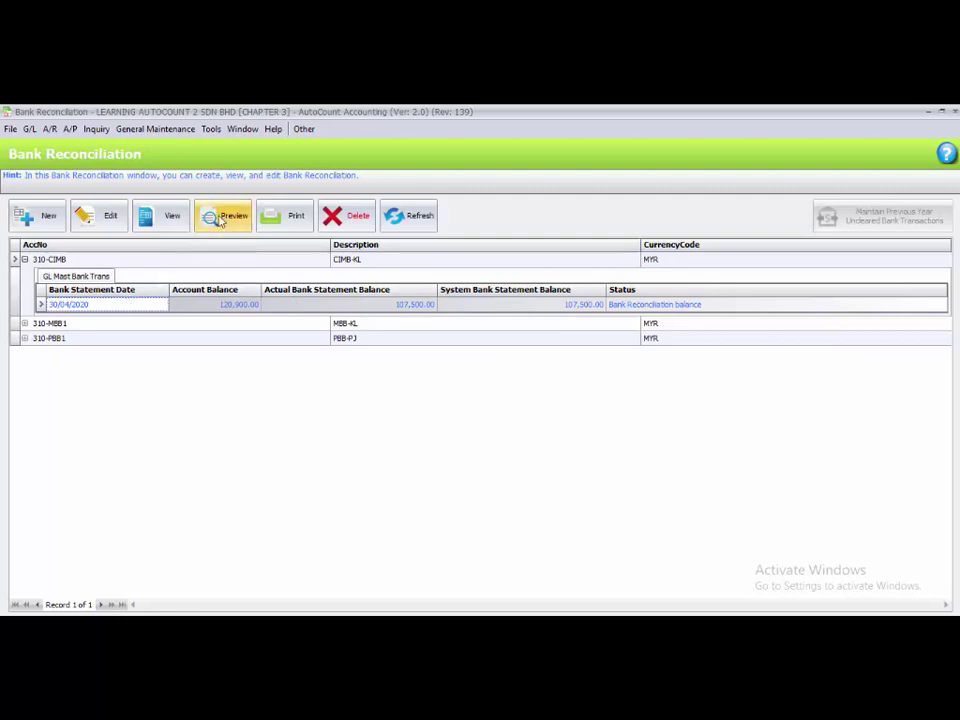
pyautogui.click(235, 222)
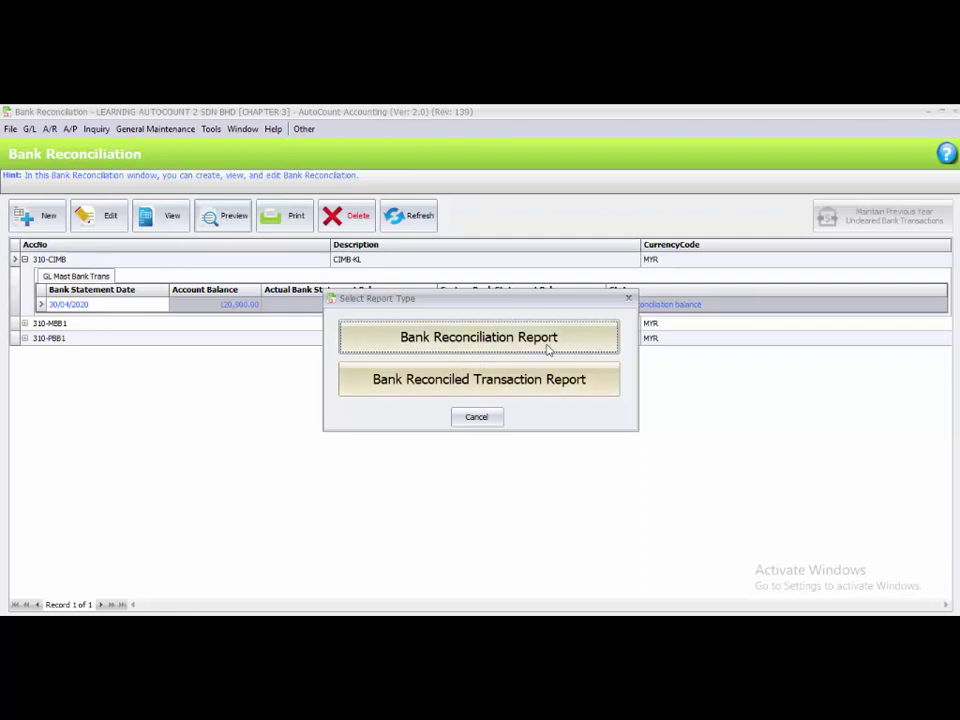
pyautogui.click(628, 298)
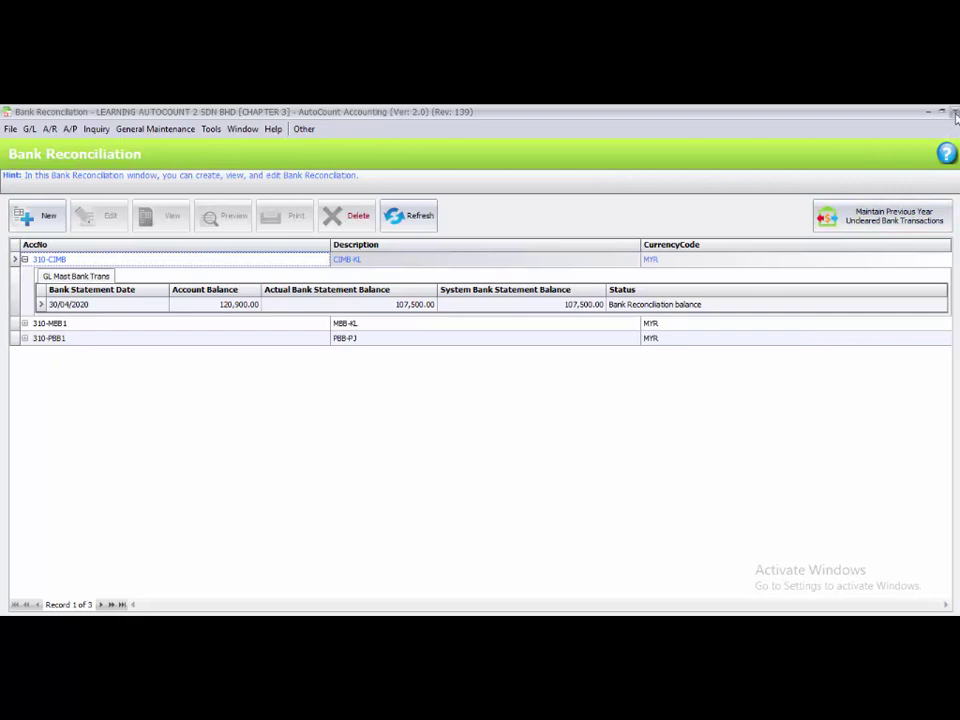
pyautogui.press('Escape')
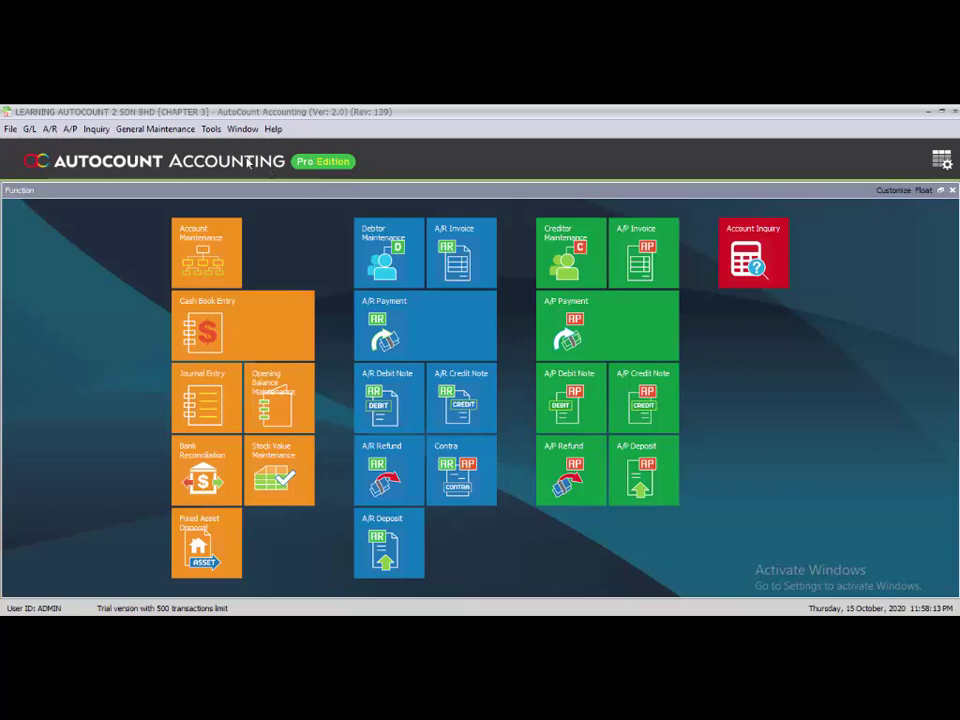
# - Open User Maintenance and start a new user with login ID USER and user name NEW USER
pyautogui.click(156, 131)
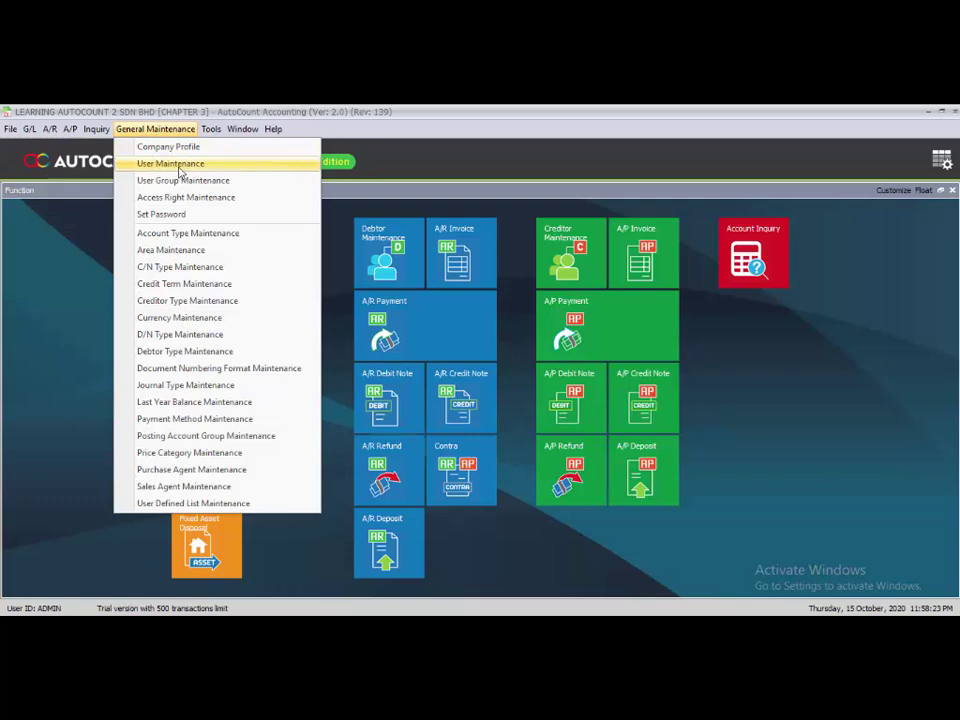
pyautogui.click(180, 165)
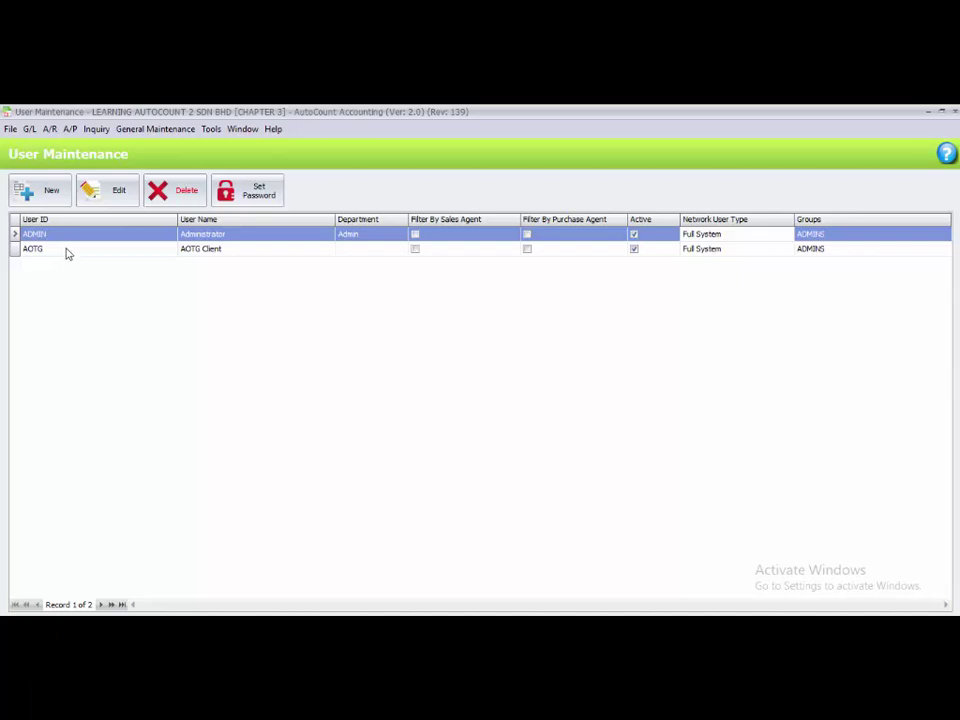
pyautogui.click(69, 286)
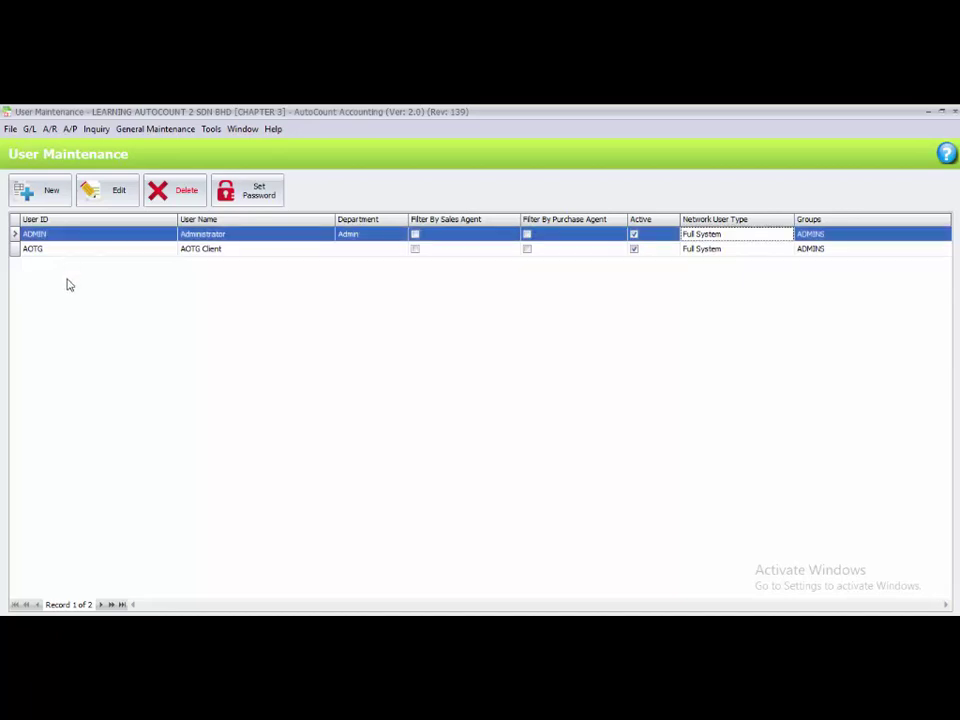
pyautogui.click(44, 194)
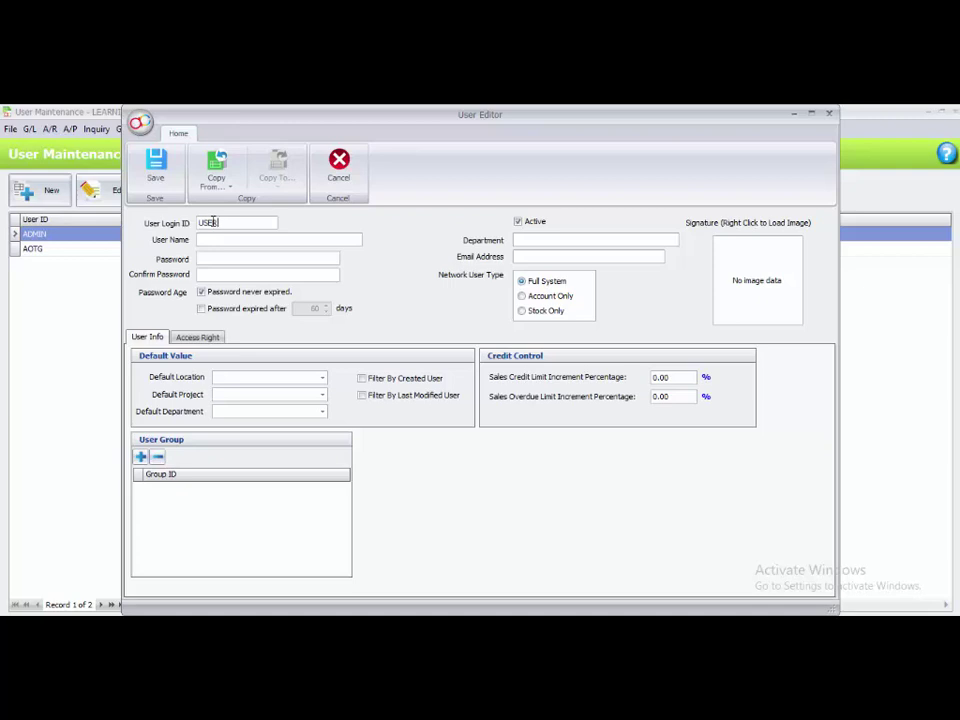
pyautogui.click(265, 239)
pyautogui.write('NEW USER')
# - Enter and confirm the new user's password and save the user record
pyautogui.click(266, 256)
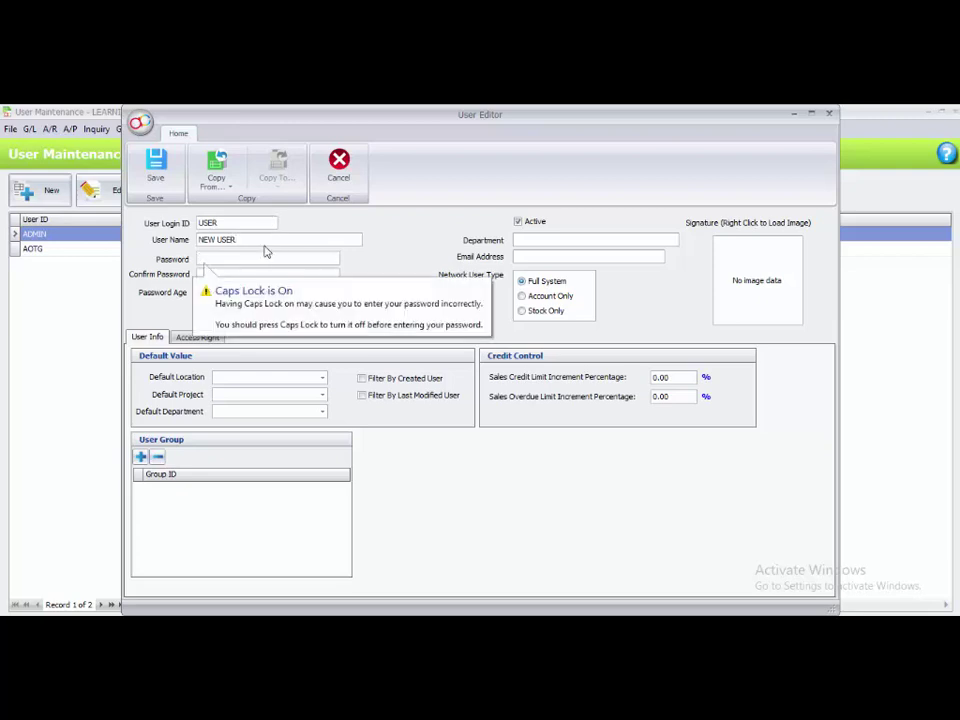
pyautogui.write('****')
pyautogui.click(261, 273)
pyautogui.write('***')
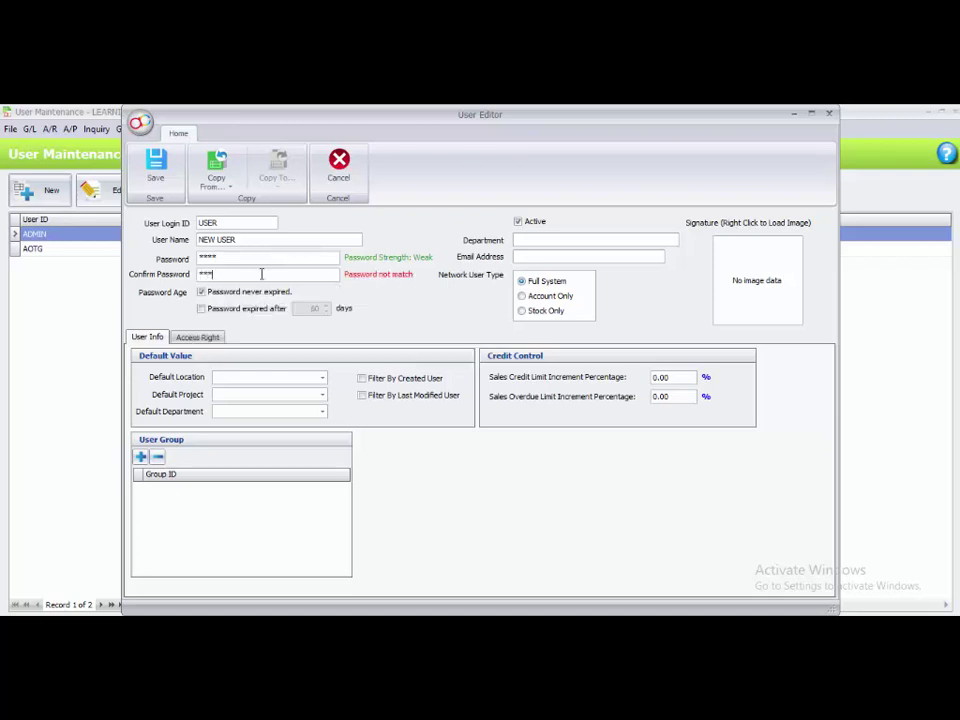
pyautogui.write('*')
pyautogui.click(201, 292)
pyautogui.click(156, 166)
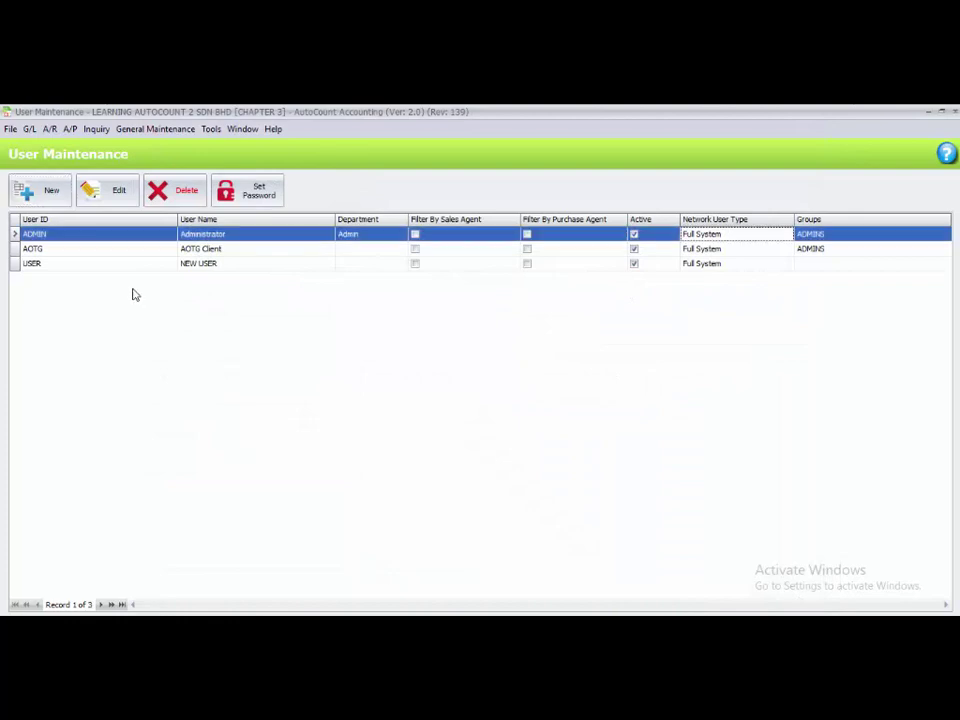
# - Select the new USER record, switch to Access Rights Maintenance and expand the Account Receivable commands group
pyautogui.click(30, 266)
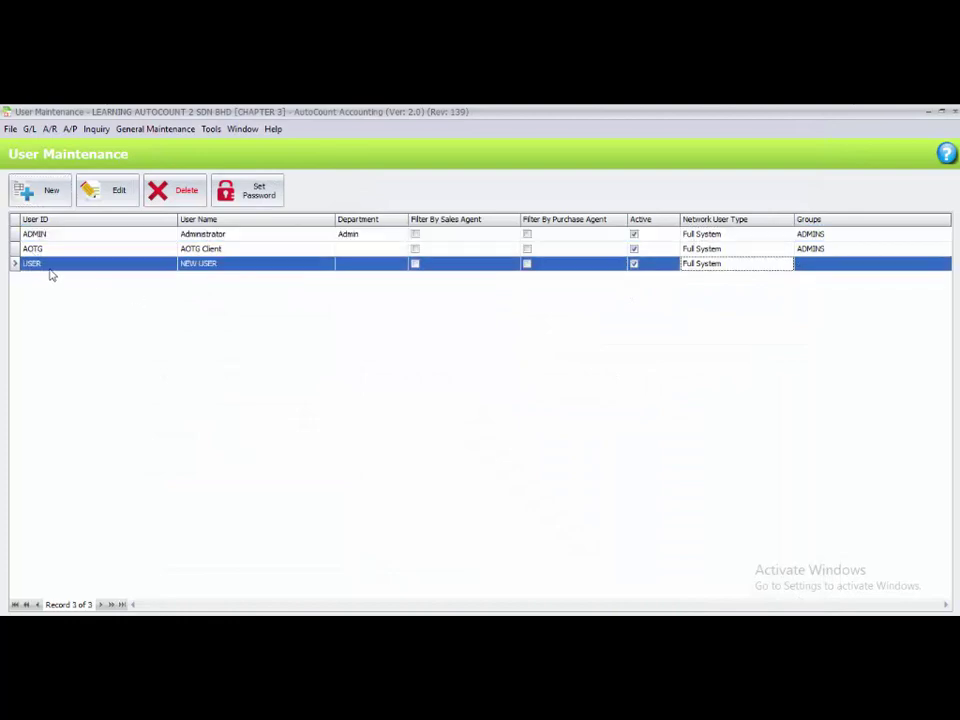
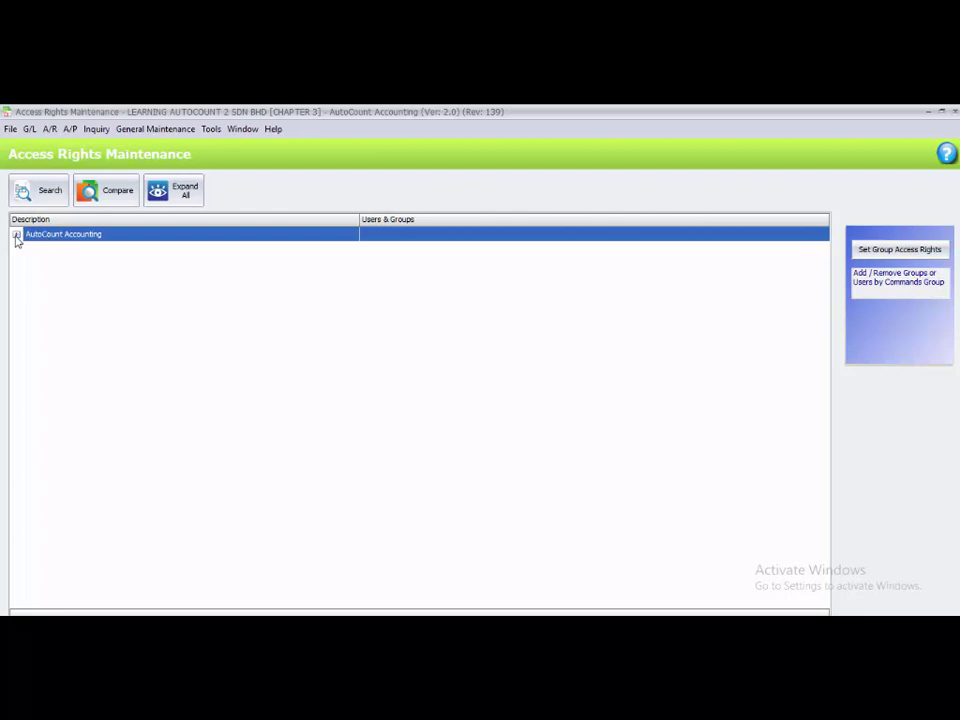
pyautogui.click(16, 235)
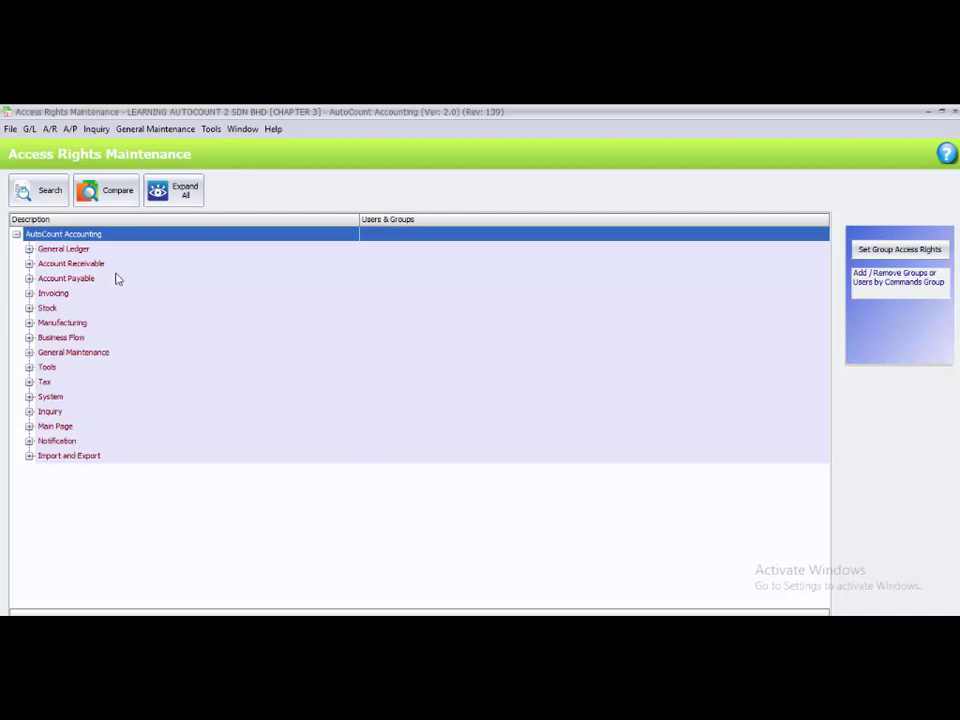
pyautogui.click(47, 266)
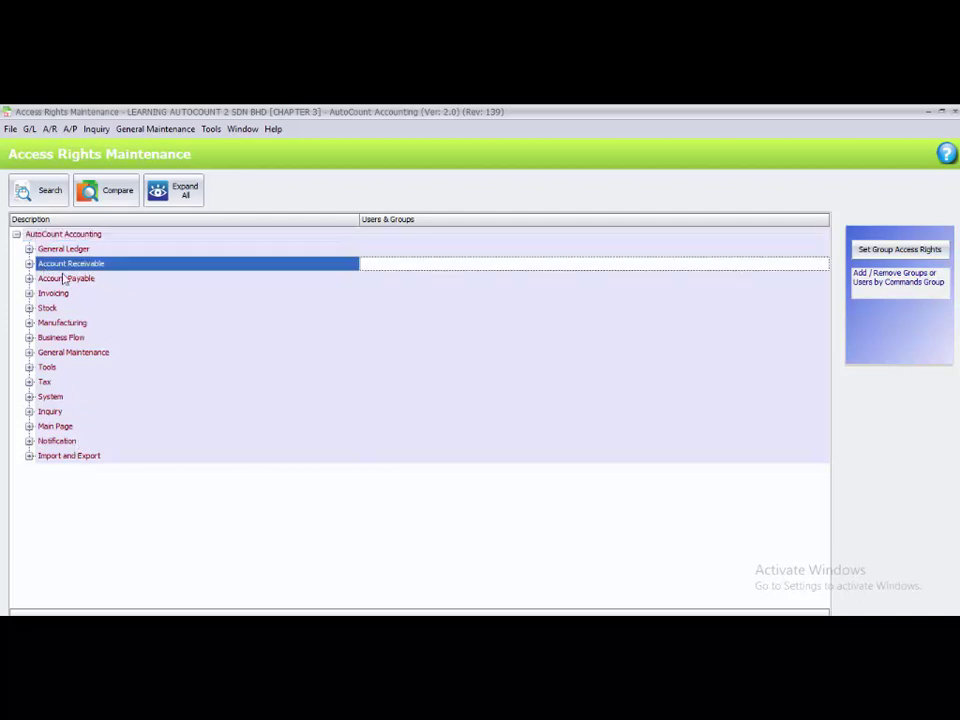
pyautogui.click(30, 264)
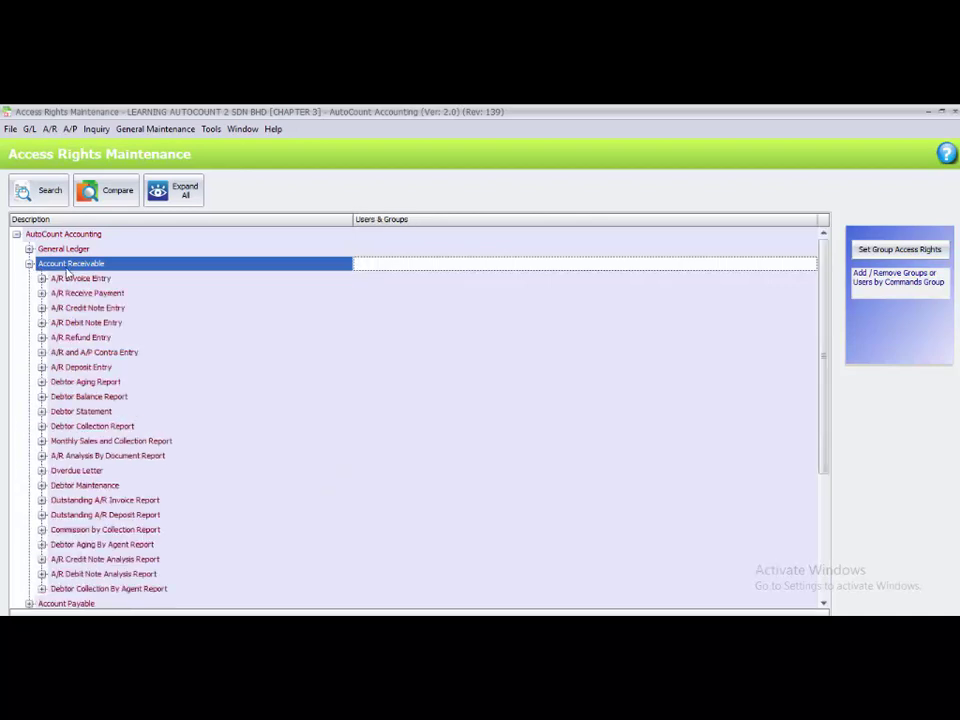
pyautogui.scroll(-2, 128, 444)
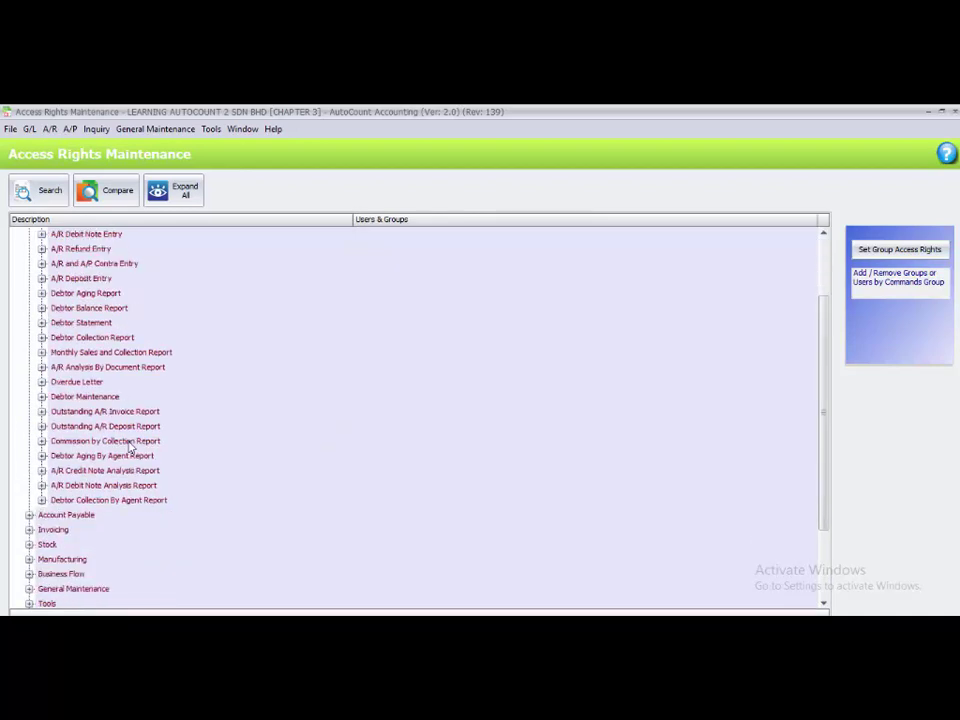
pyautogui.scroll(2, 128, 444)
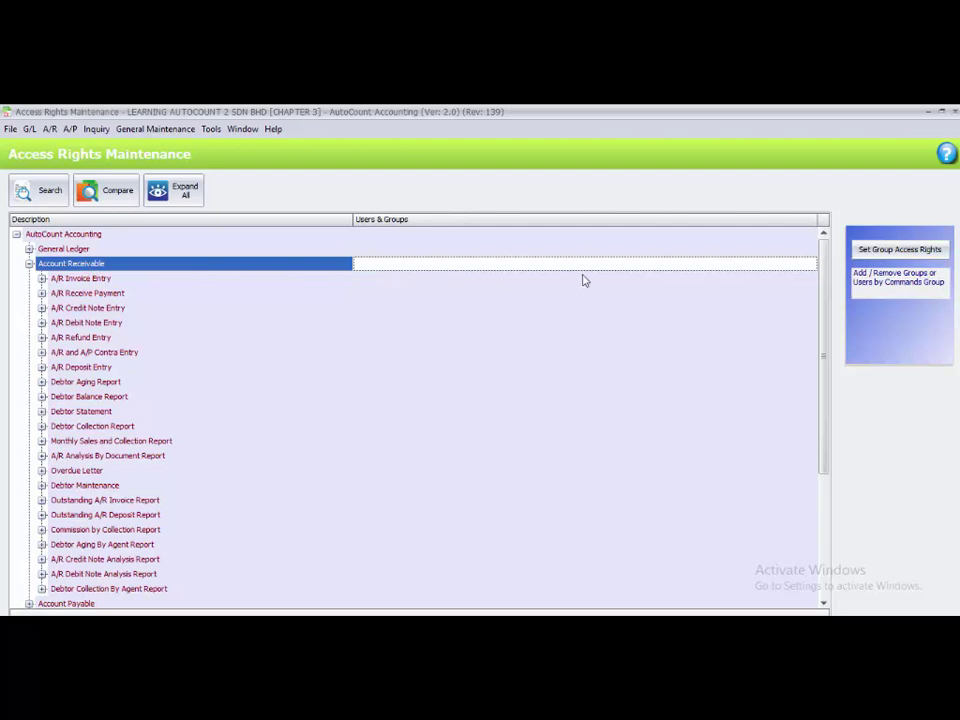
# - Add USER to the group access rights of Account Receivable and apply the setting to all sub commands
pyautogui.click(902, 250)
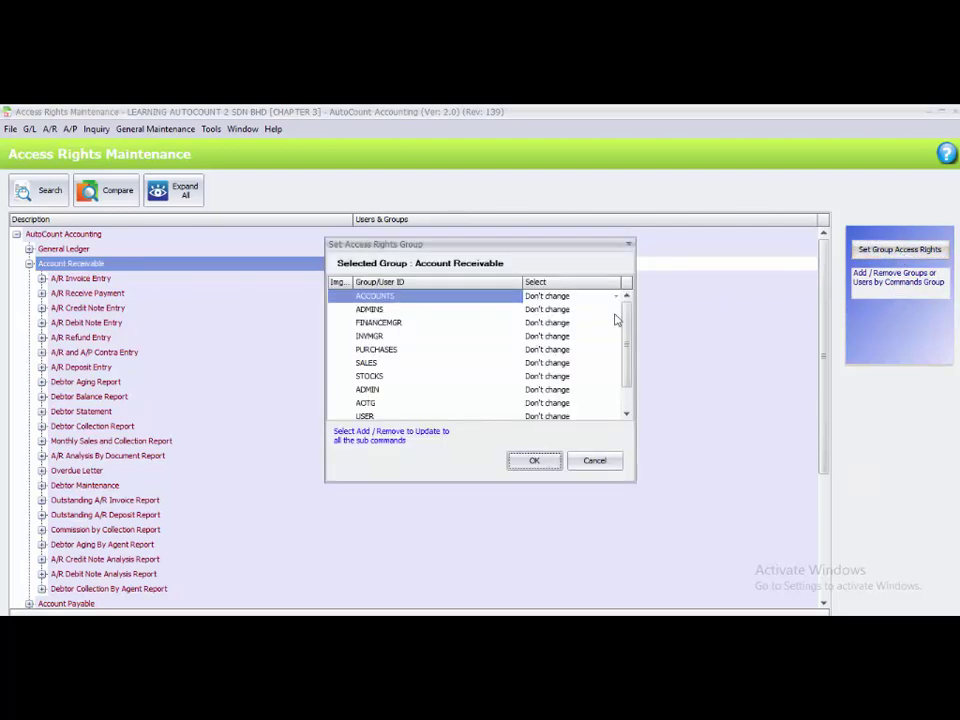
pyautogui.scroll(-1, 627, 316)
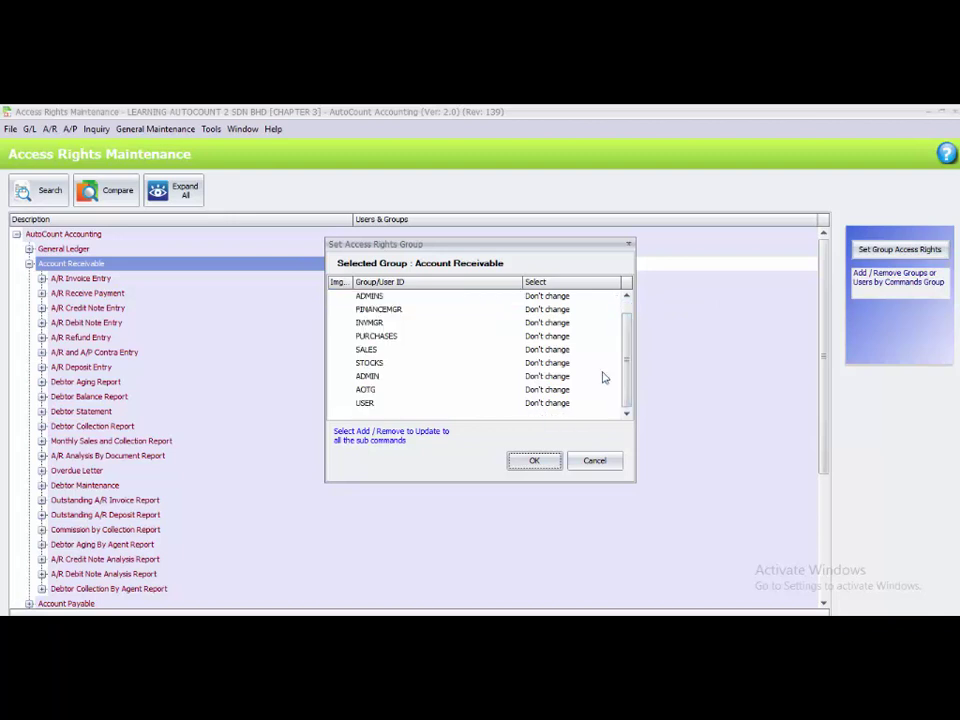
pyautogui.click(353, 406)
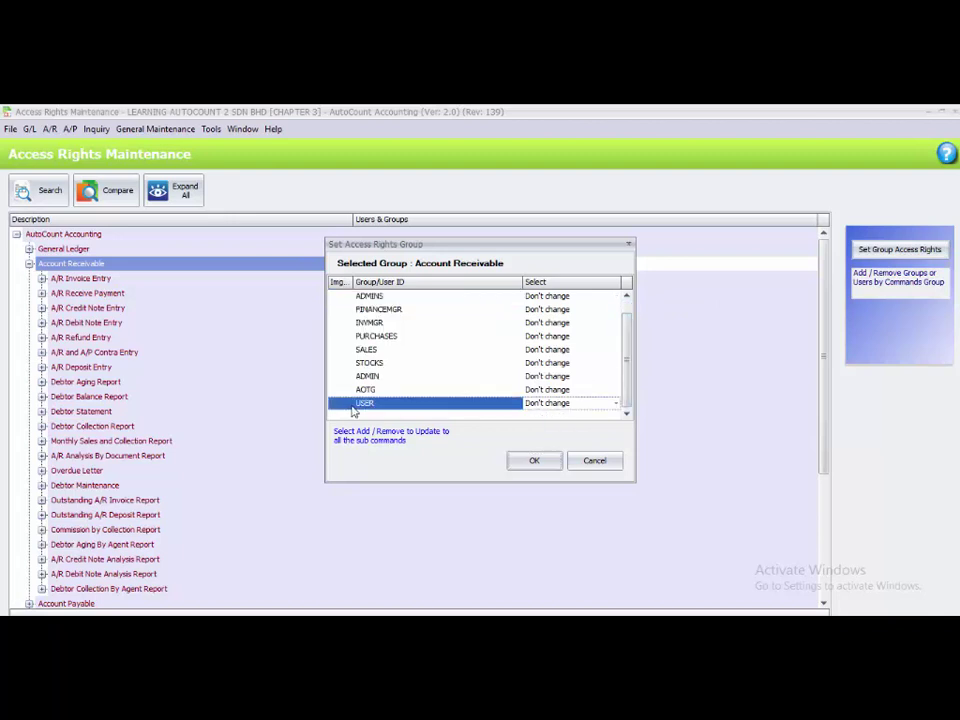
pyautogui.click(603, 406)
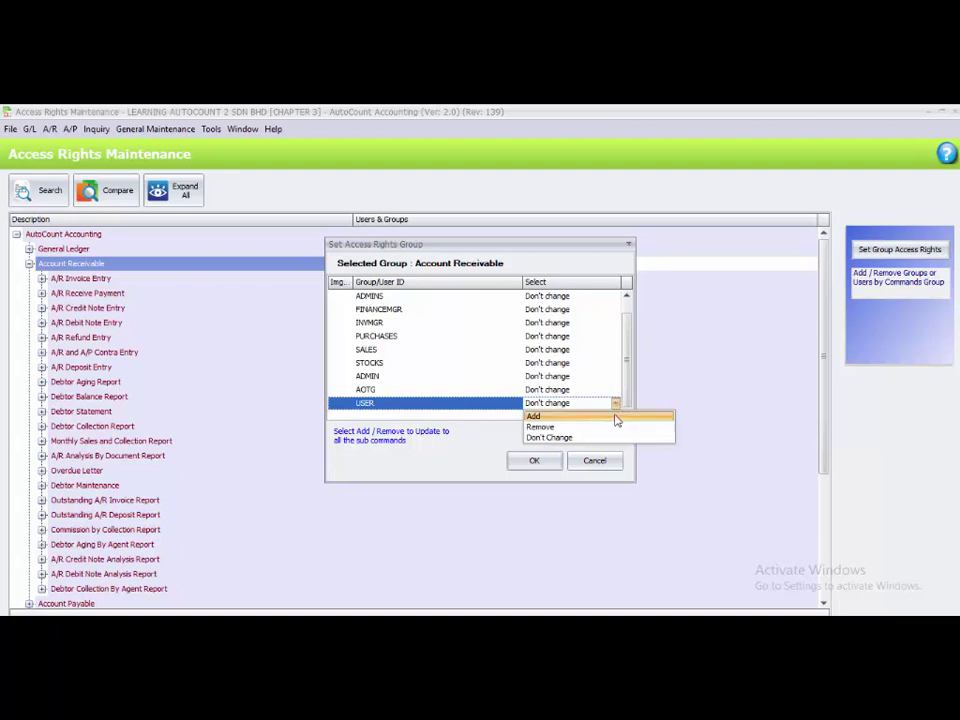
pyautogui.click(617, 419)
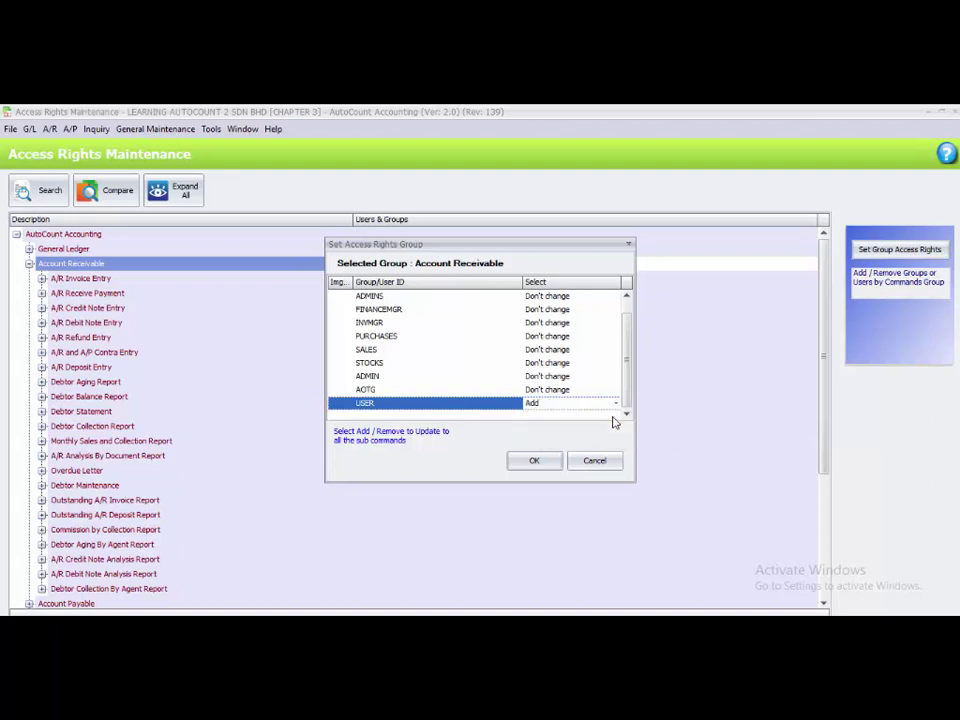
pyautogui.click(538, 472)
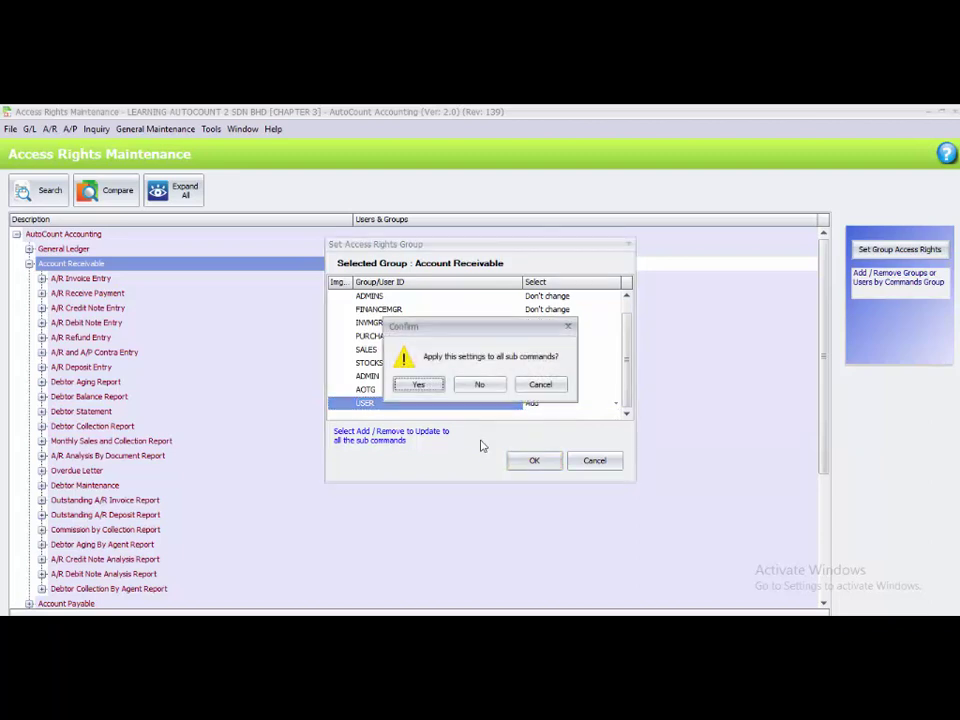
pyautogui.click(418, 385)
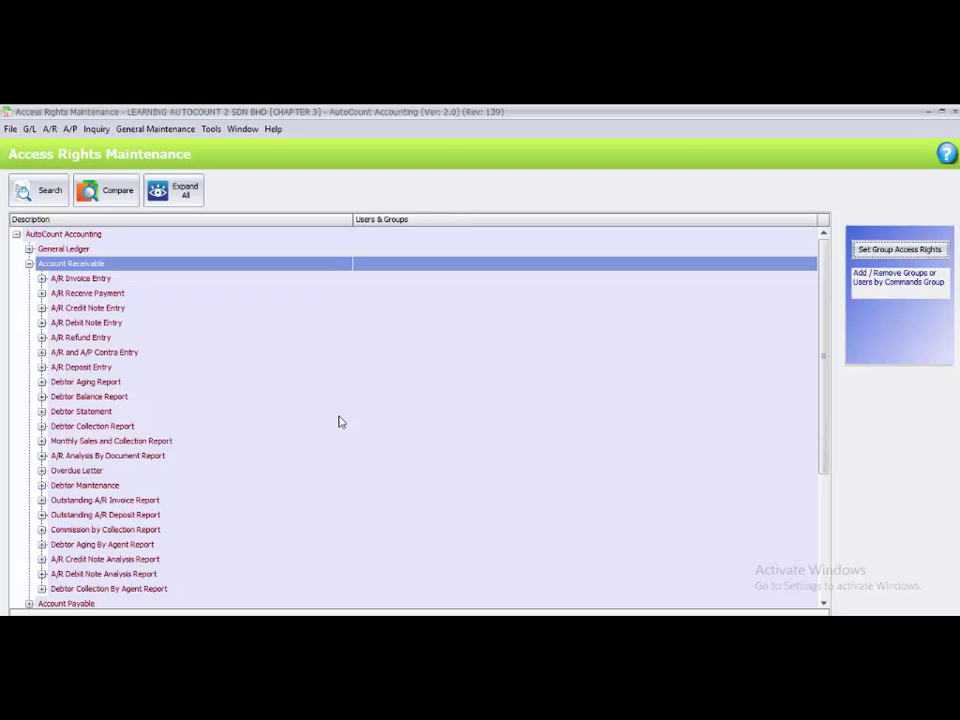
# - Add USER to the group access rights of Backup under Tools and apply the setting to all sub commands
pyautogui.scroll(-4, 193, 381)
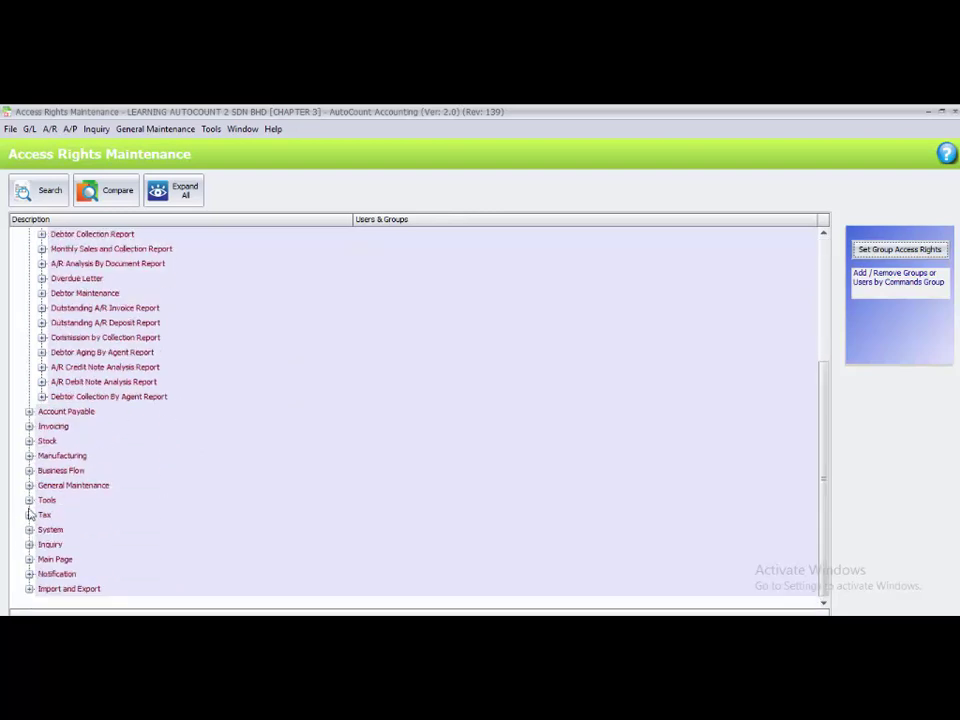
pyautogui.click(30, 500)
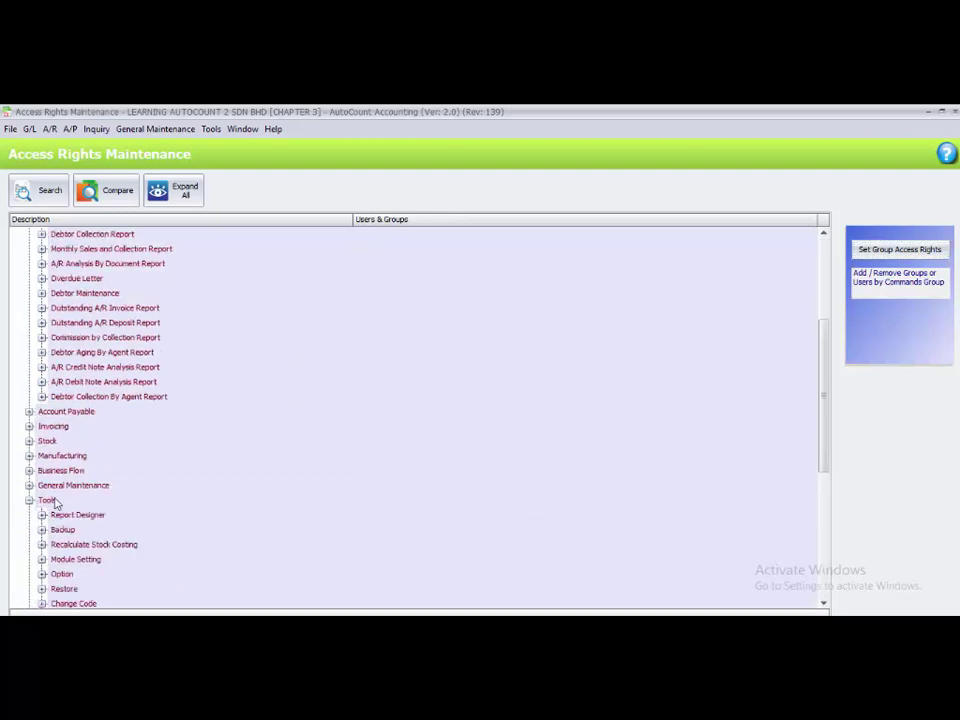
pyautogui.click(55, 502)
pyautogui.click(55, 529)
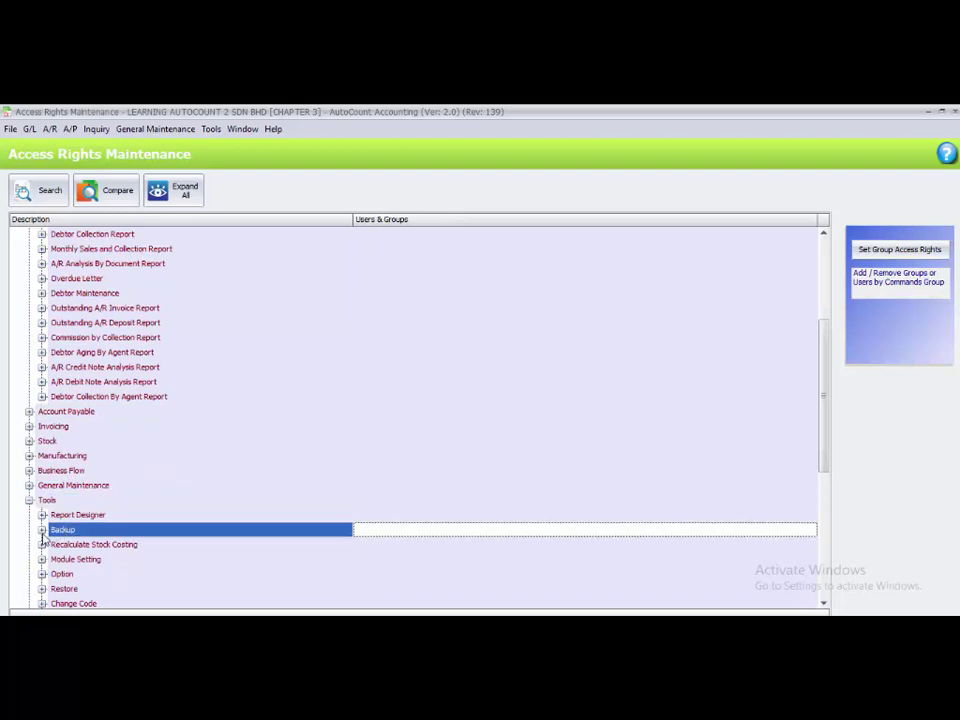
pyautogui.click(42, 529)
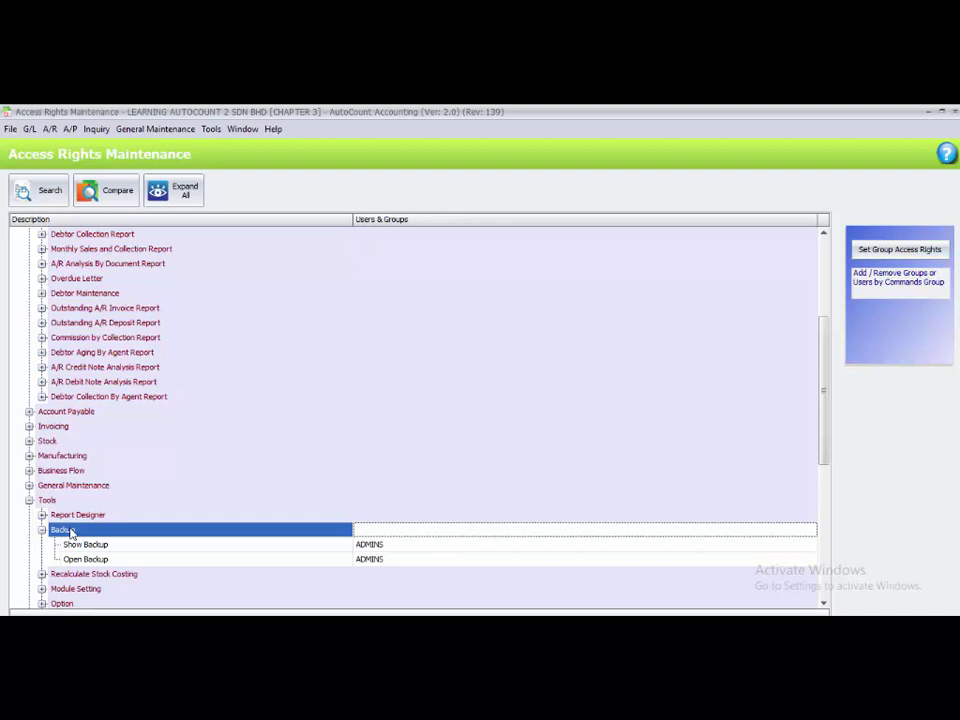
pyautogui.click(880, 250)
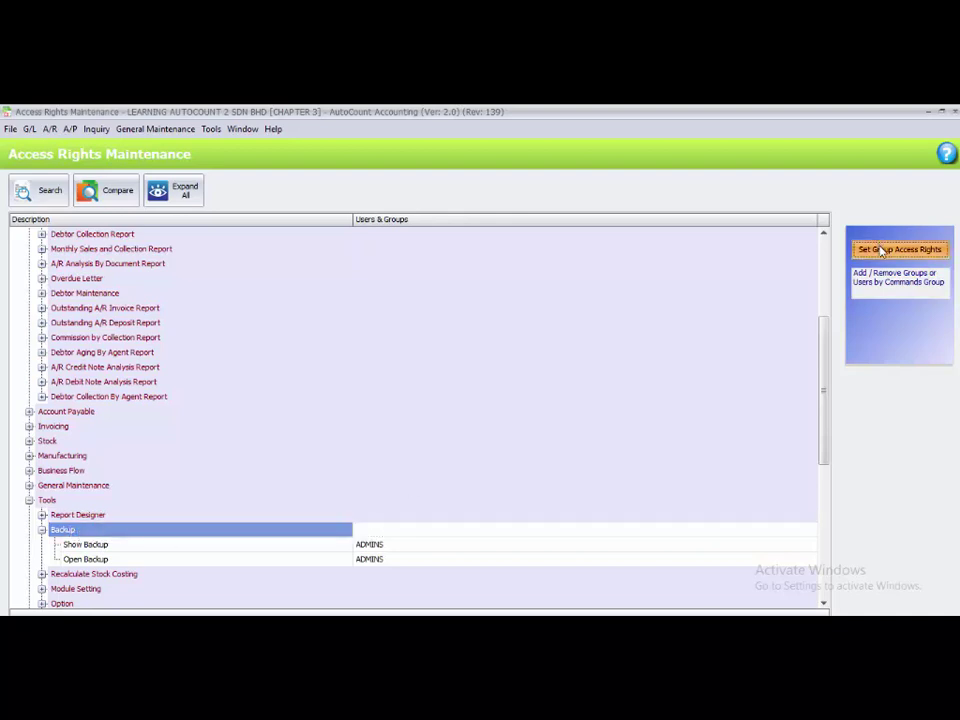
pyautogui.moveTo(628, 326); pyautogui.dragTo(630, 393)
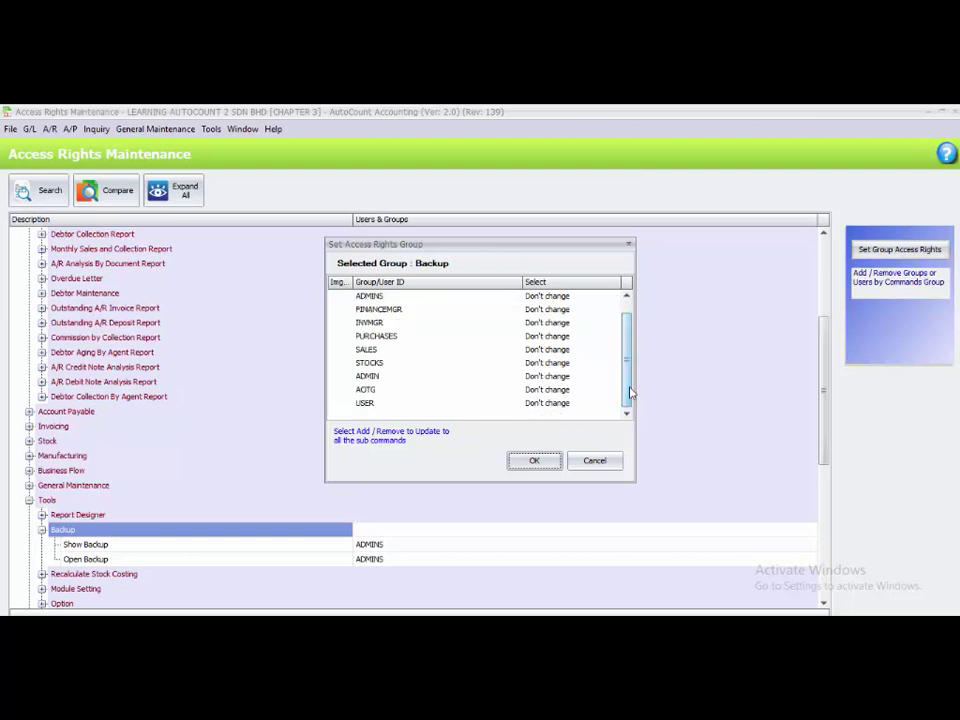
pyautogui.click(567, 402)
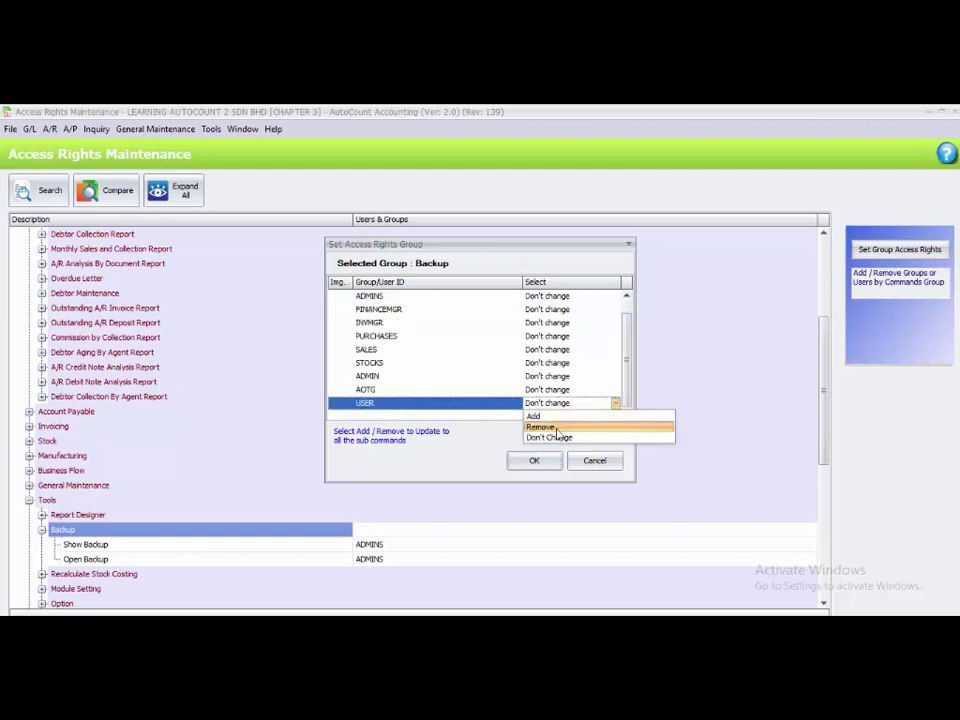
pyautogui.click(552, 416)
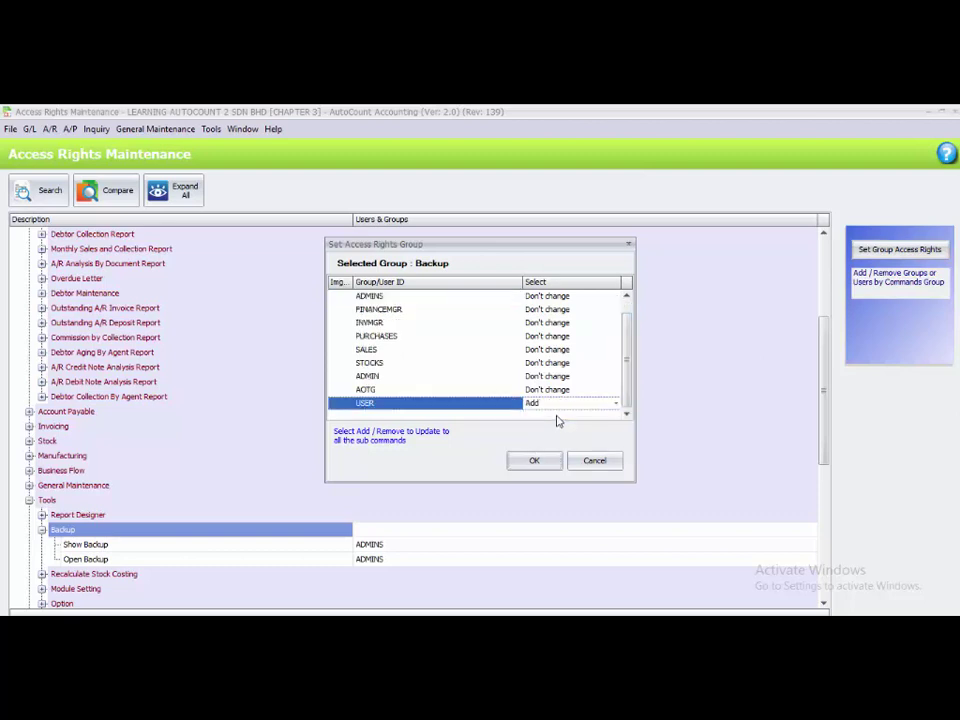
pyautogui.click(536, 461)
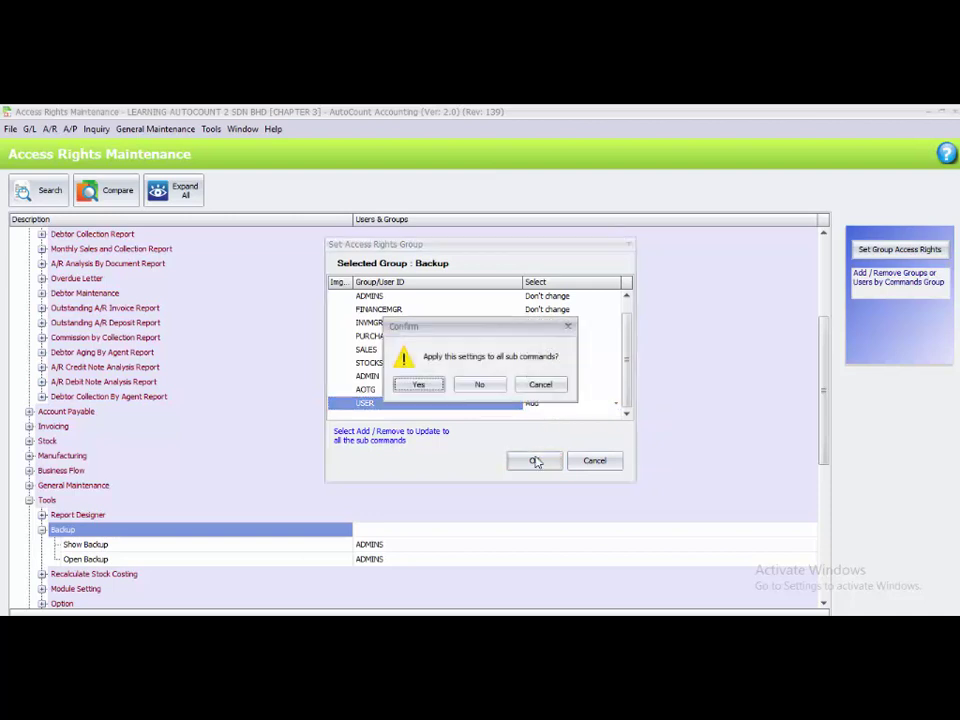
pyautogui.click(417, 386)
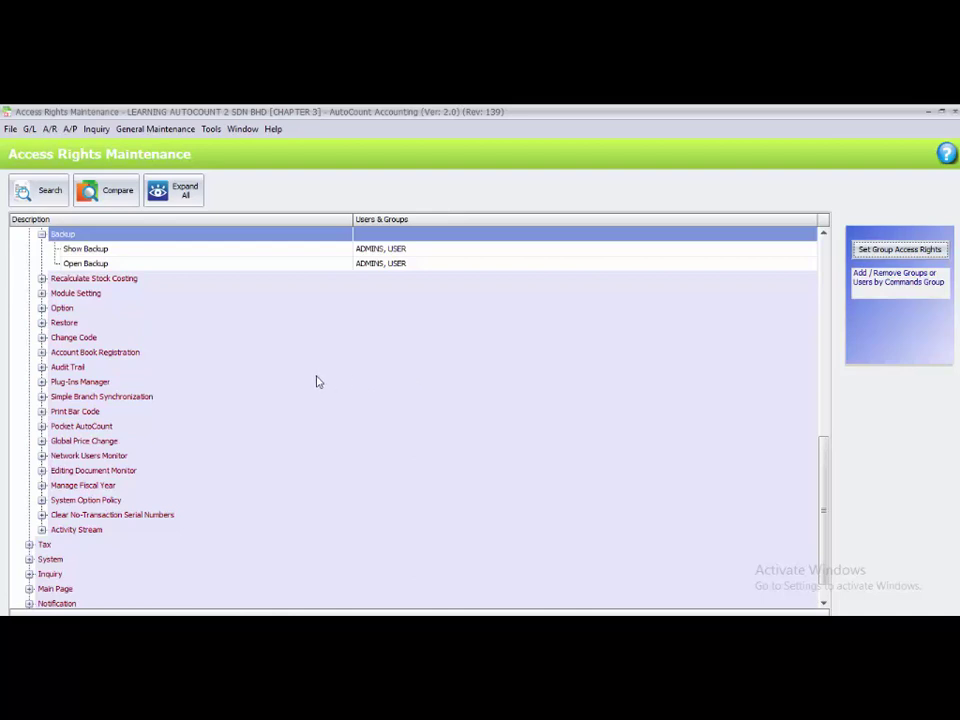
# - Add USER to the group access rights of Cash Book Entry under General Ledger, applied to all sub commands
pyautogui.scroll(15, 315, 382)
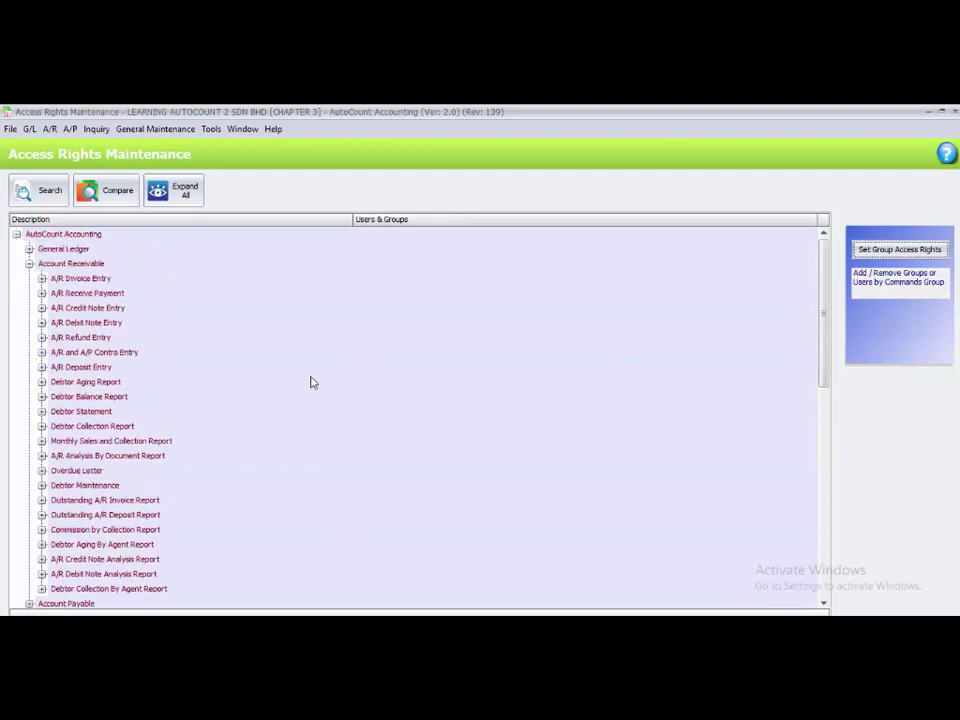
pyautogui.click(29, 249)
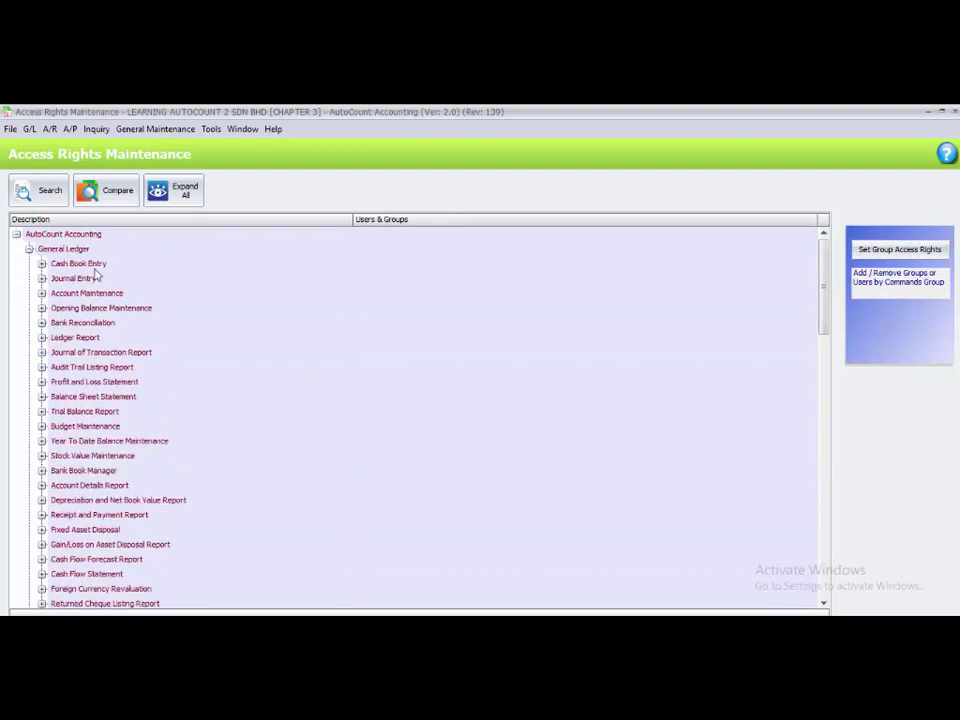
pyautogui.click(41, 264)
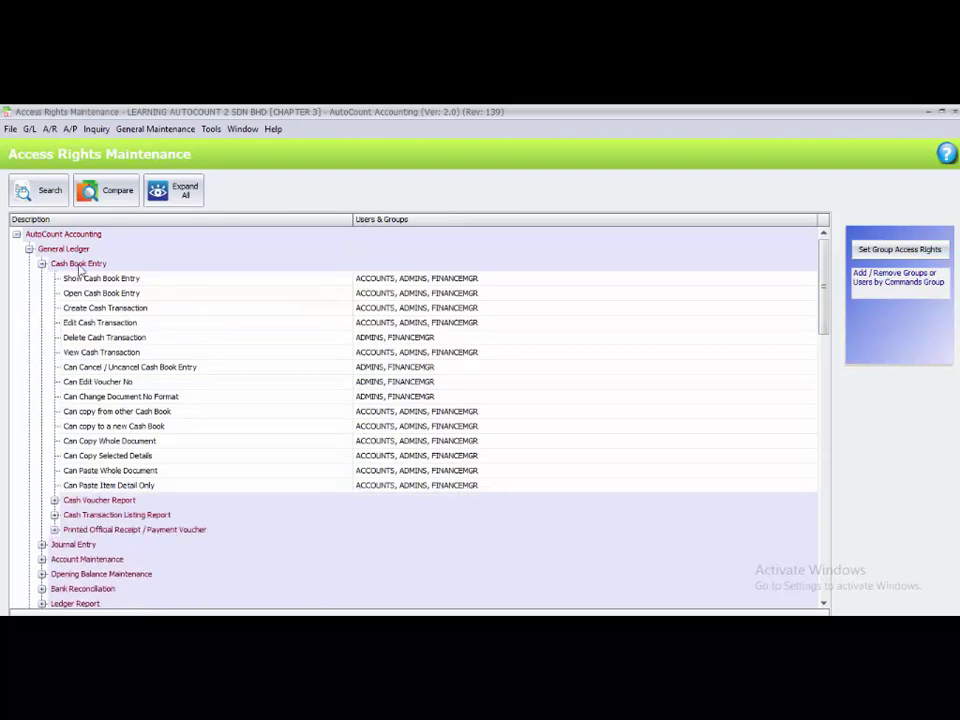
pyautogui.click(78, 265)
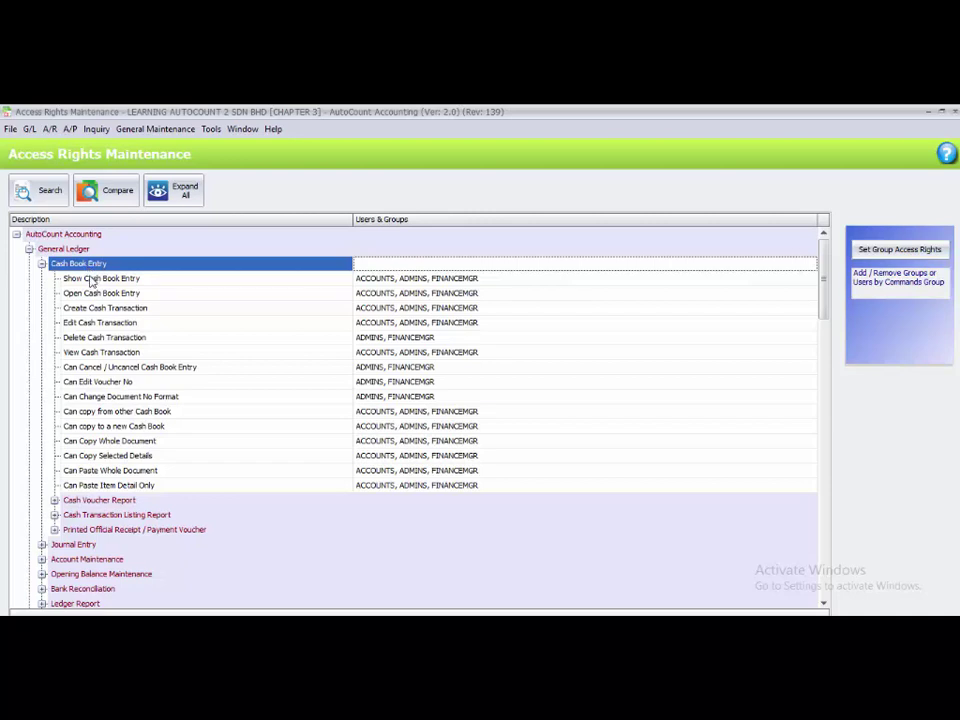
pyautogui.click(90, 337)
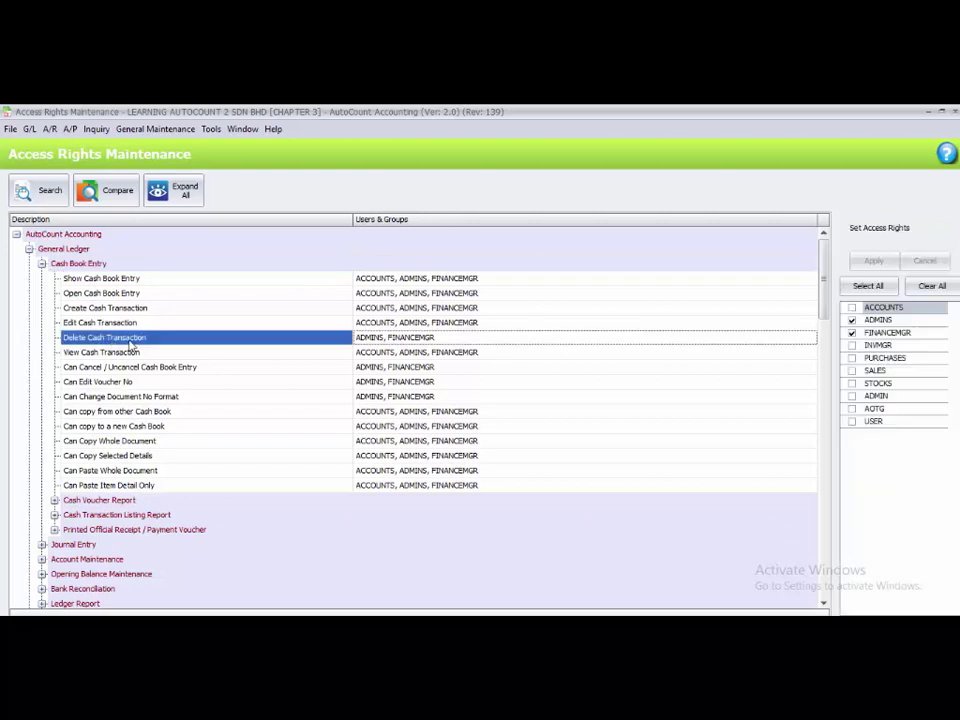
pyautogui.click(100, 264)
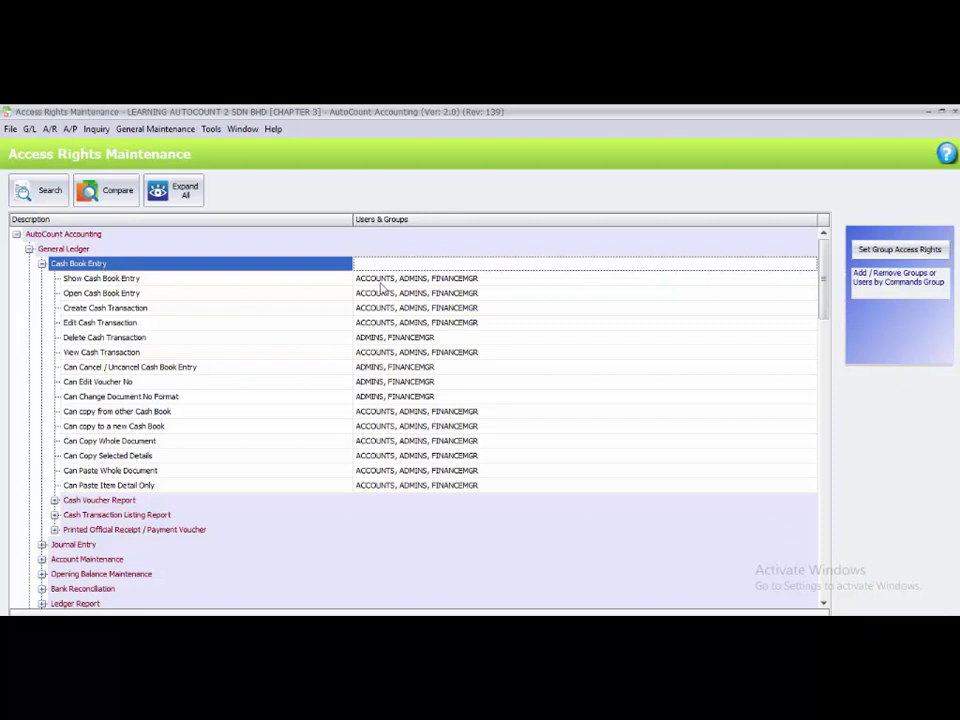
pyautogui.click(868, 249)
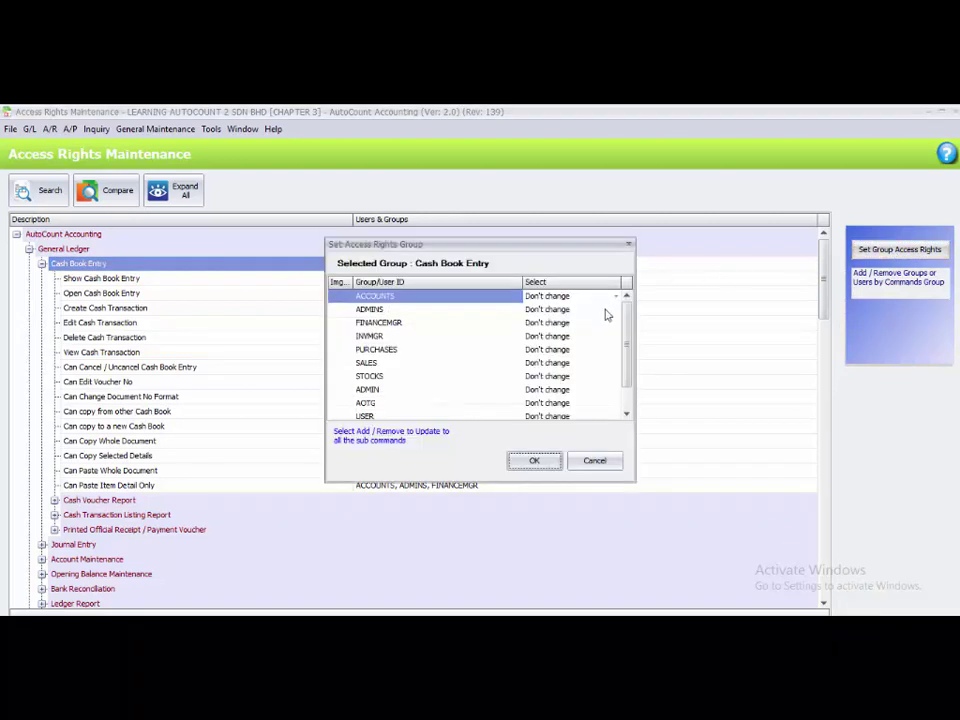
pyautogui.scroll(-1, 628, 310)
pyautogui.click(525, 405)
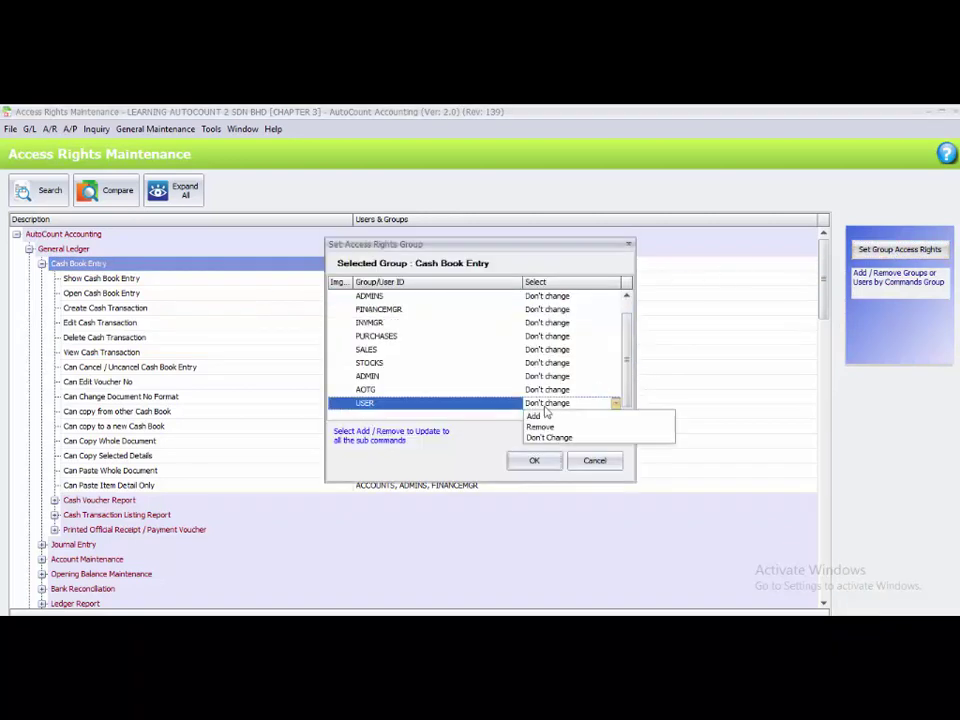
pyautogui.click(550, 417)
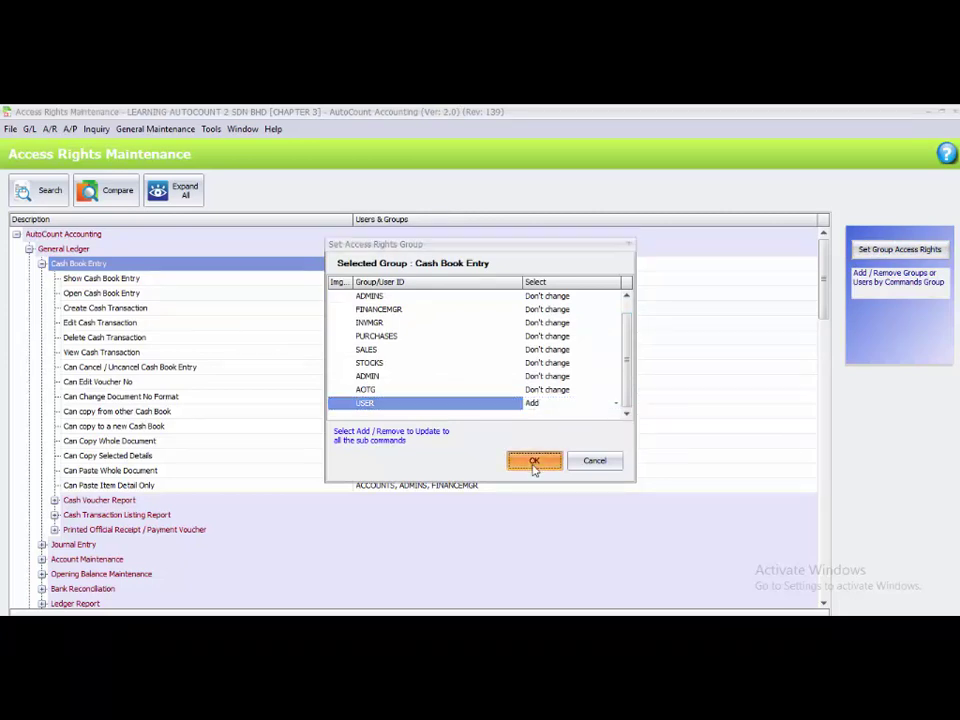
pyautogui.click(532, 461)
pyautogui.click(422, 386)
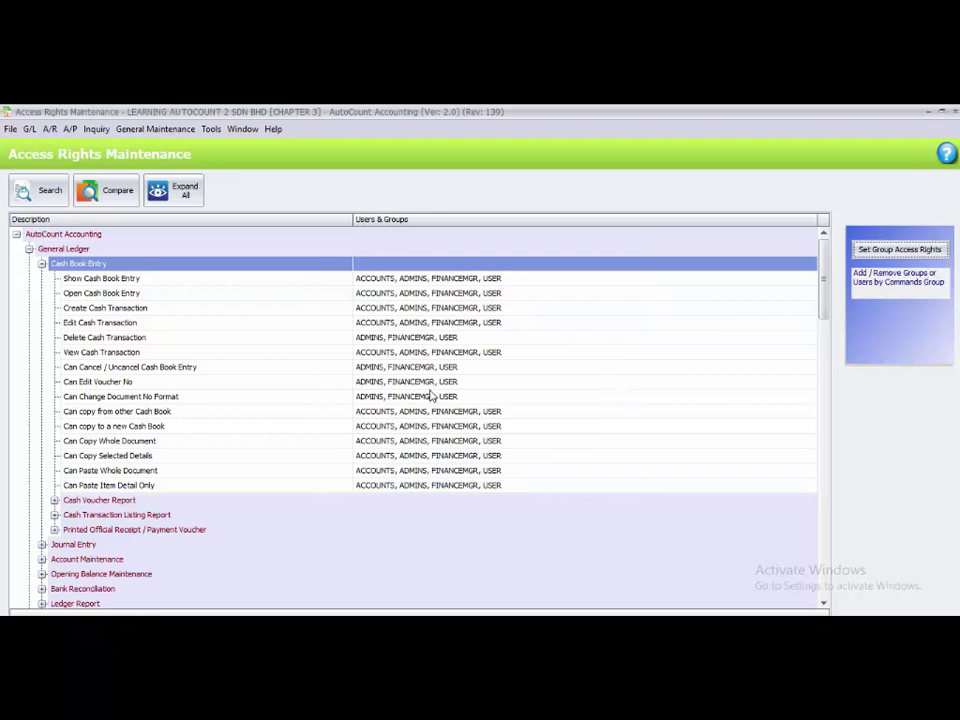
# - Remove USER from the access rights of Delete Cash Transaction under Cash Book Entry and apply the change
pyautogui.click(165, 342)
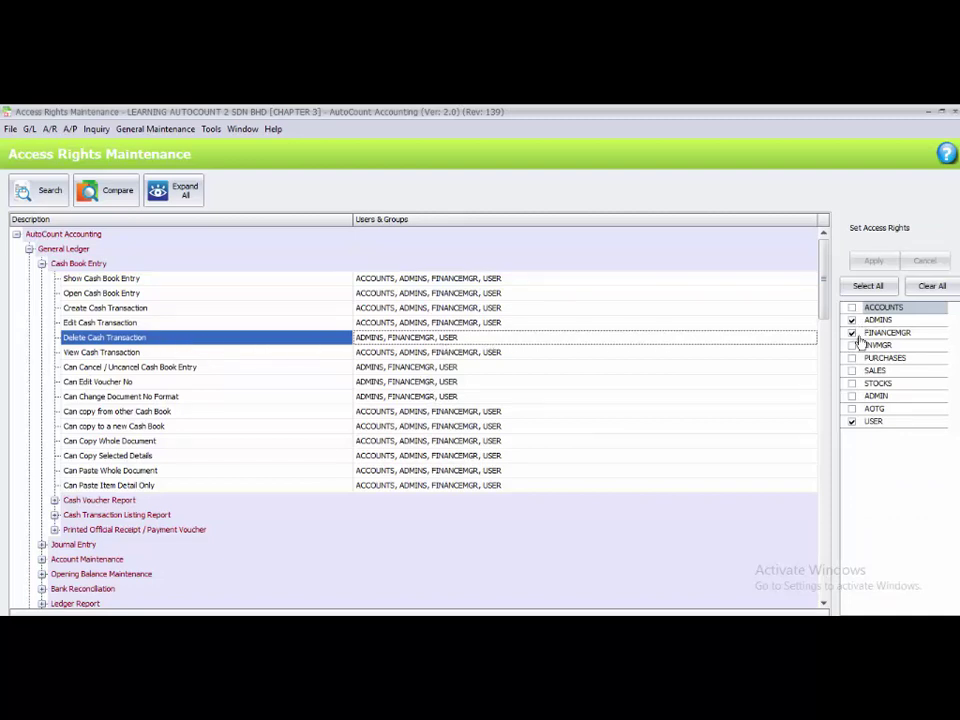
pyautogui.click(851, 421)
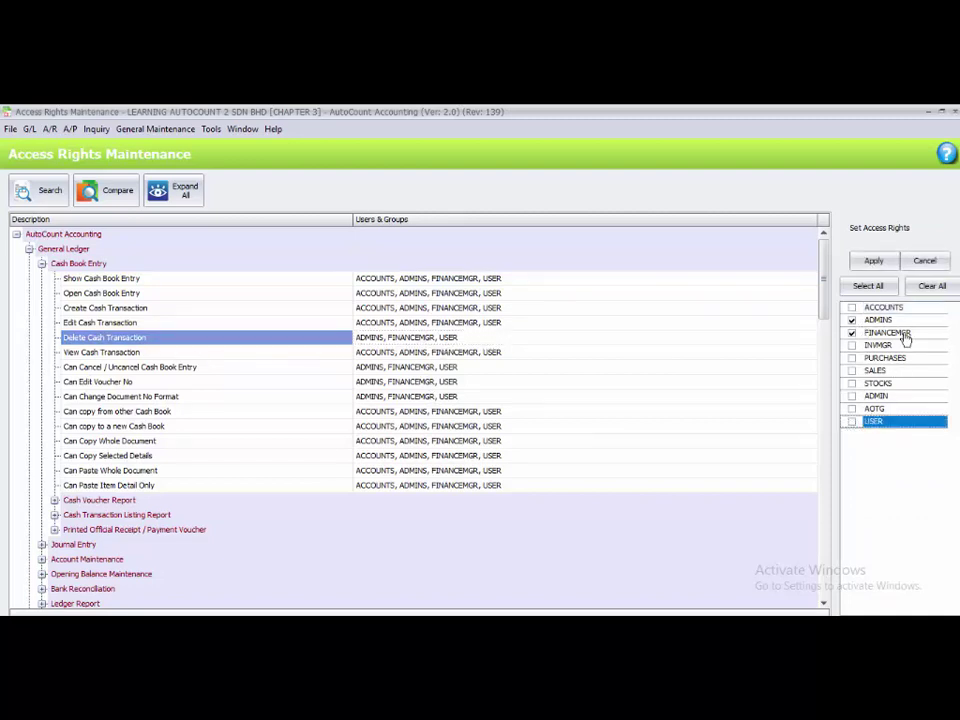
pyautogui.click(873, 261)
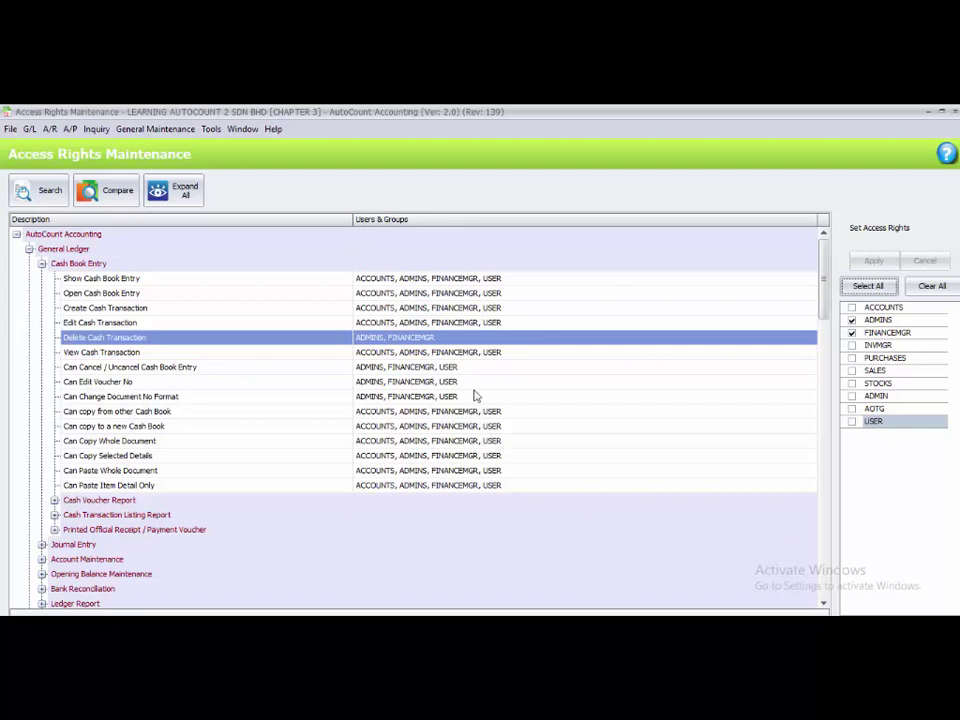
pyautogui.click(451, 339)
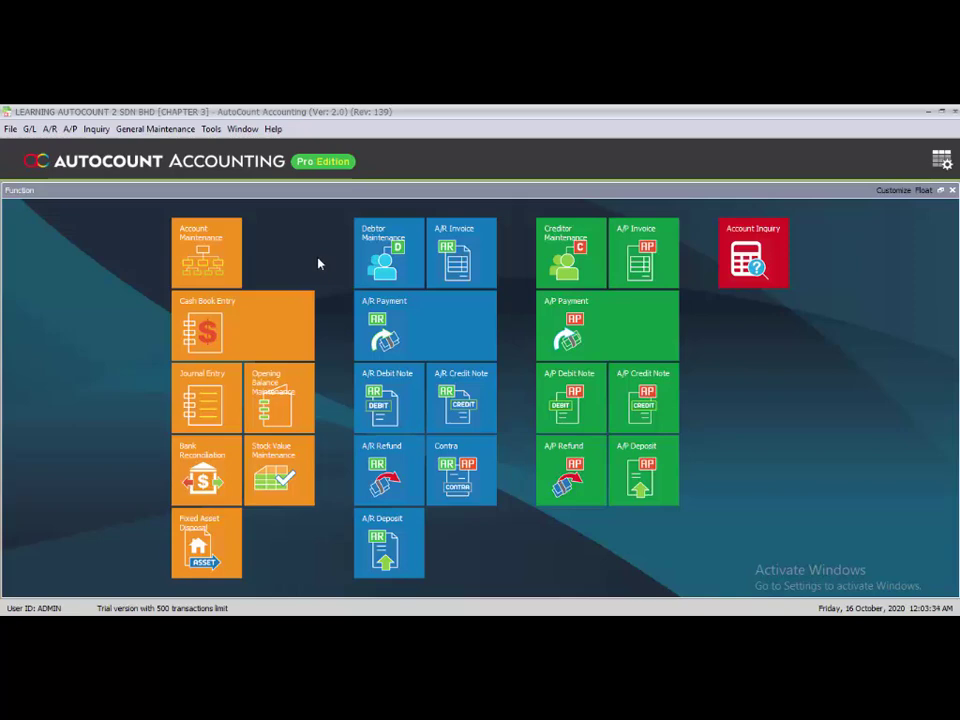
# - Back up the database to the Desktop folder with the filename BACKUP TASK 3.11, keeping the database error check on, and close the backup dialog
pyautogui.click(210, 129)
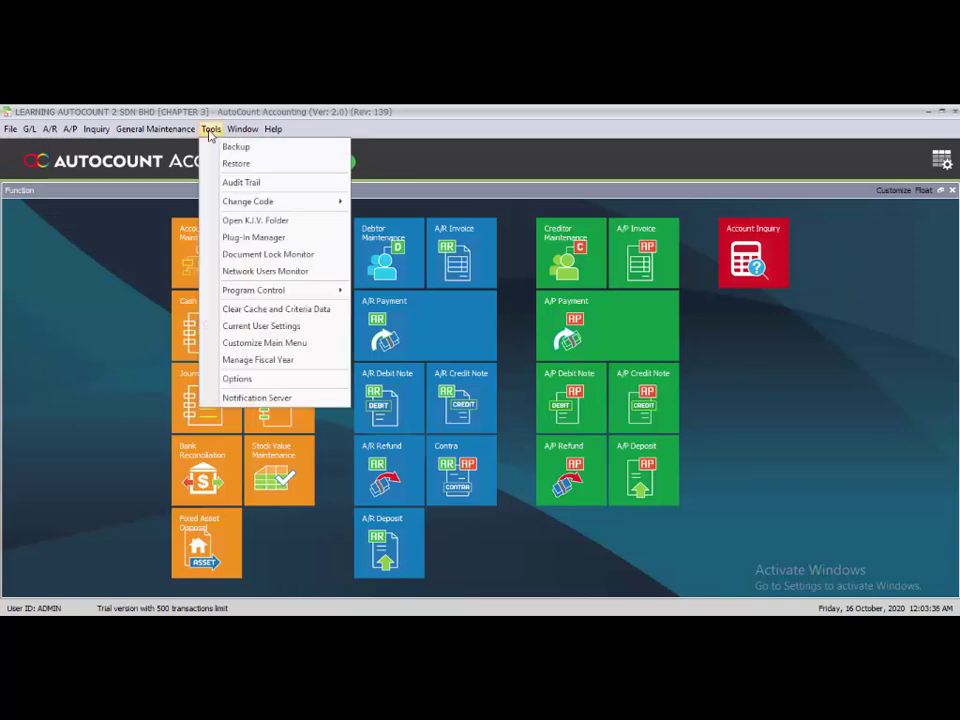
pyautogui.click(214, 146)
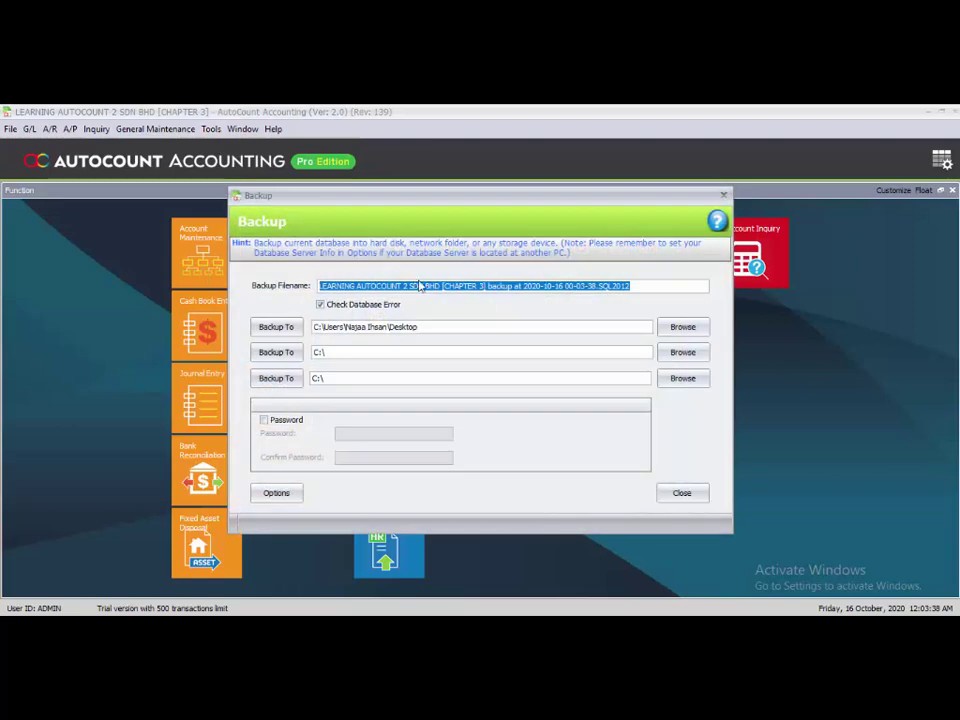
pyautogui.press('BackSpace')
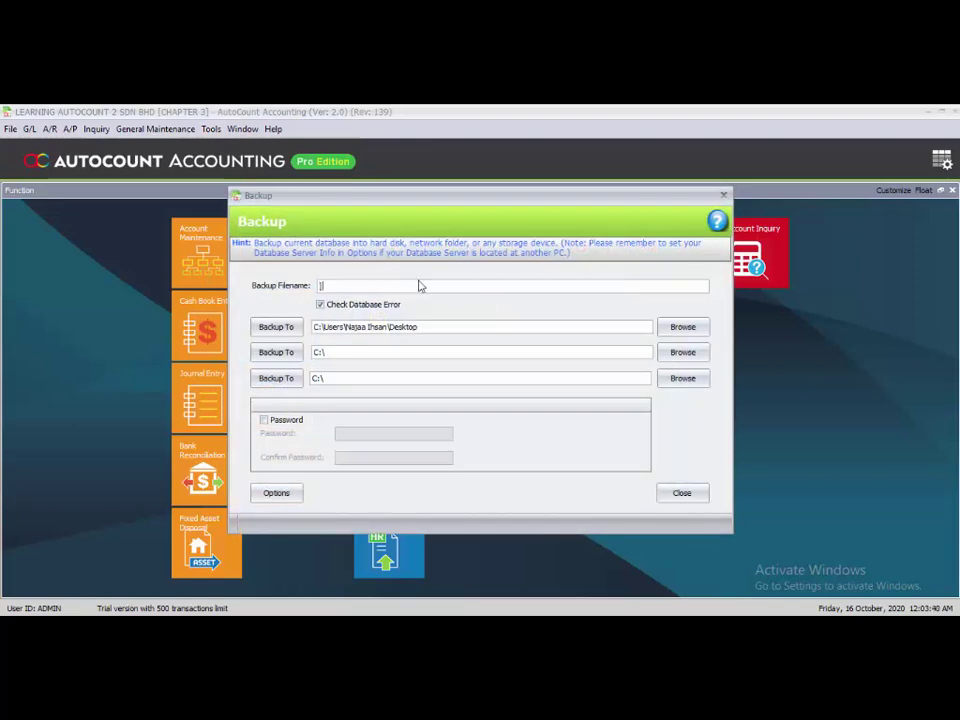
pyautogui.write('BA')
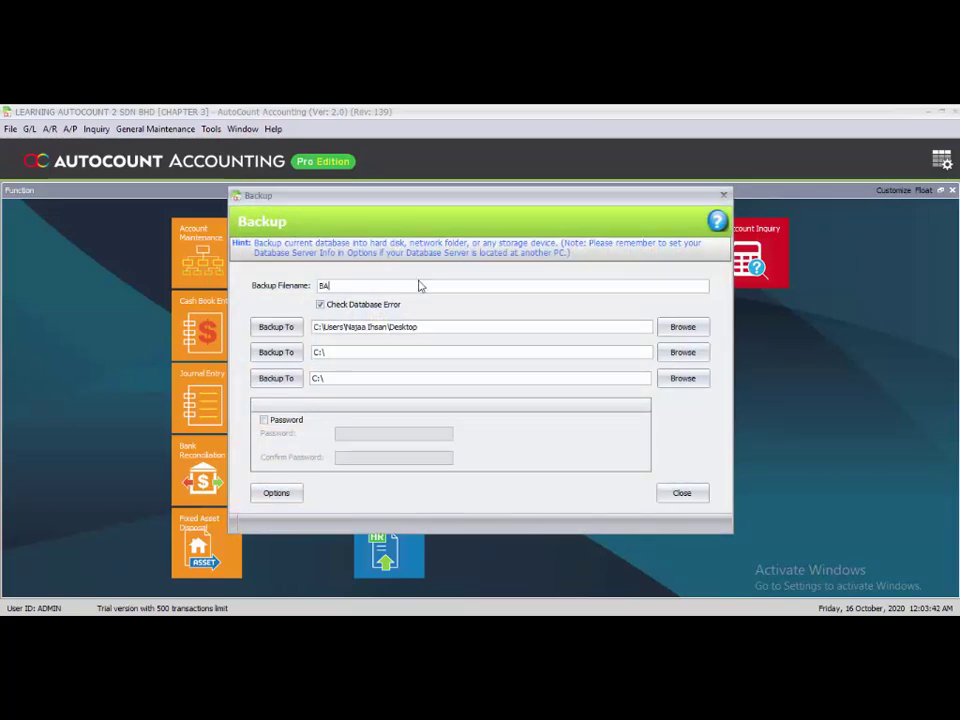
pyautogui.write('CKUP TASK 3.11')
pyautogui.click(268, 329)
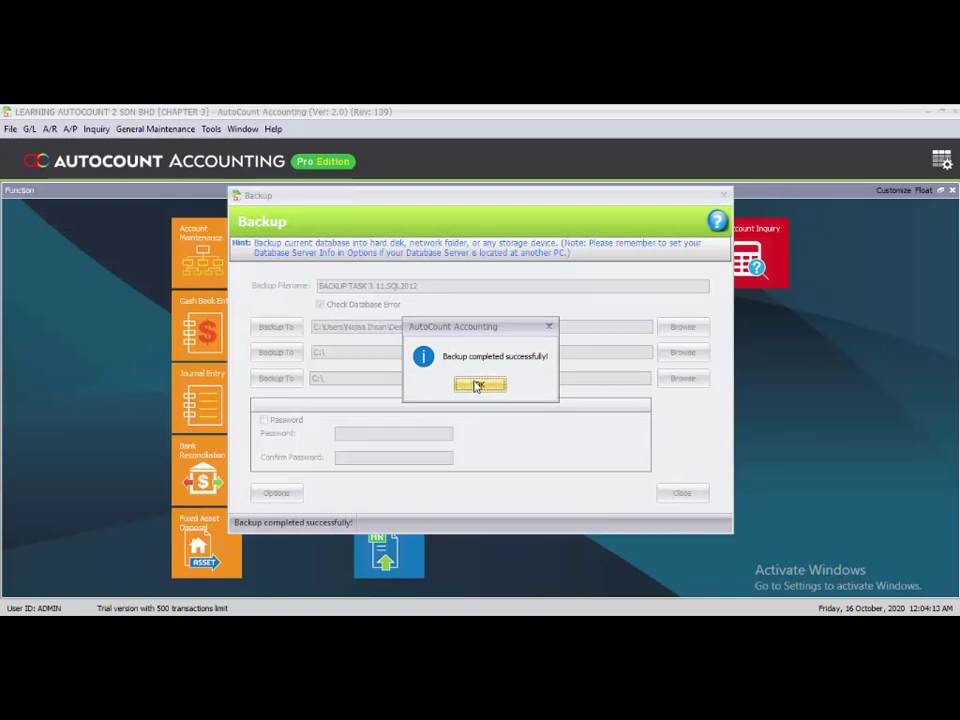
pyautogui.click(477, 386)
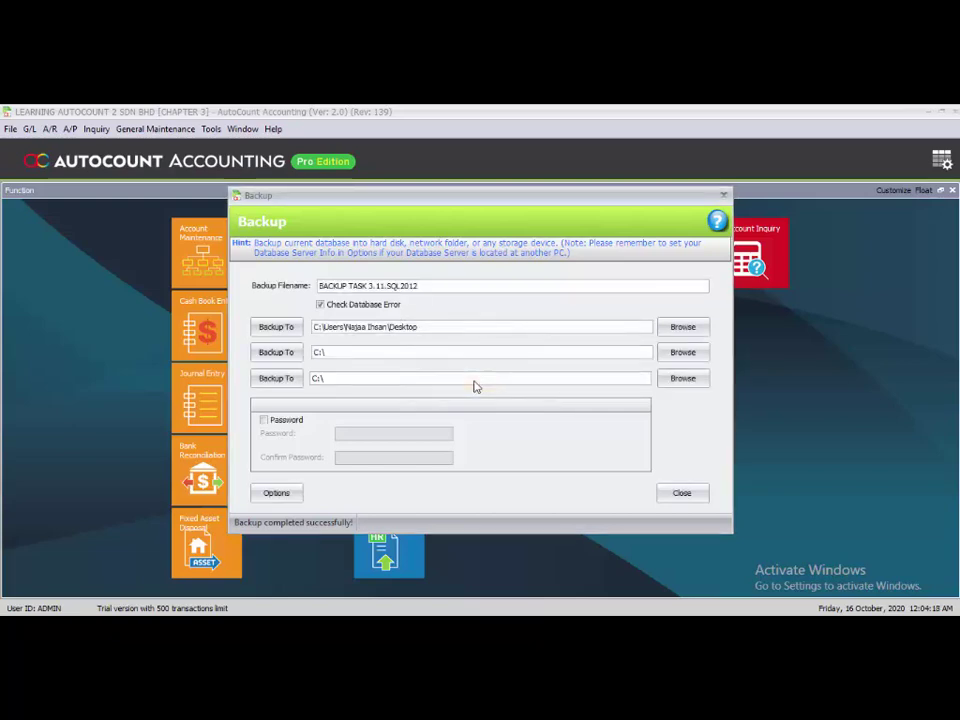
pyautogui.click(682, 493)
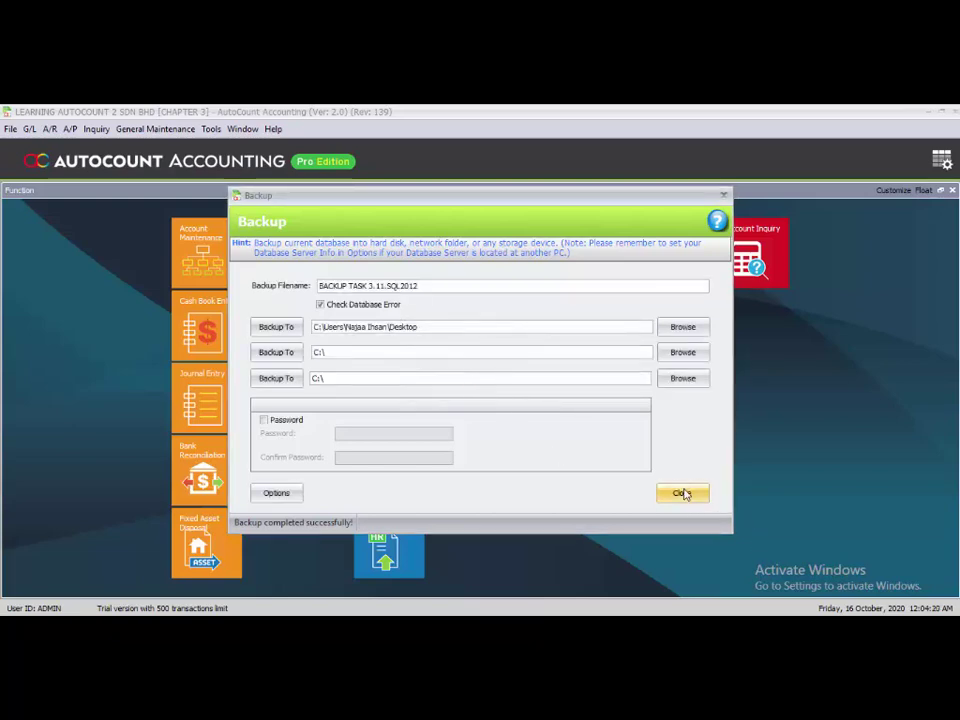